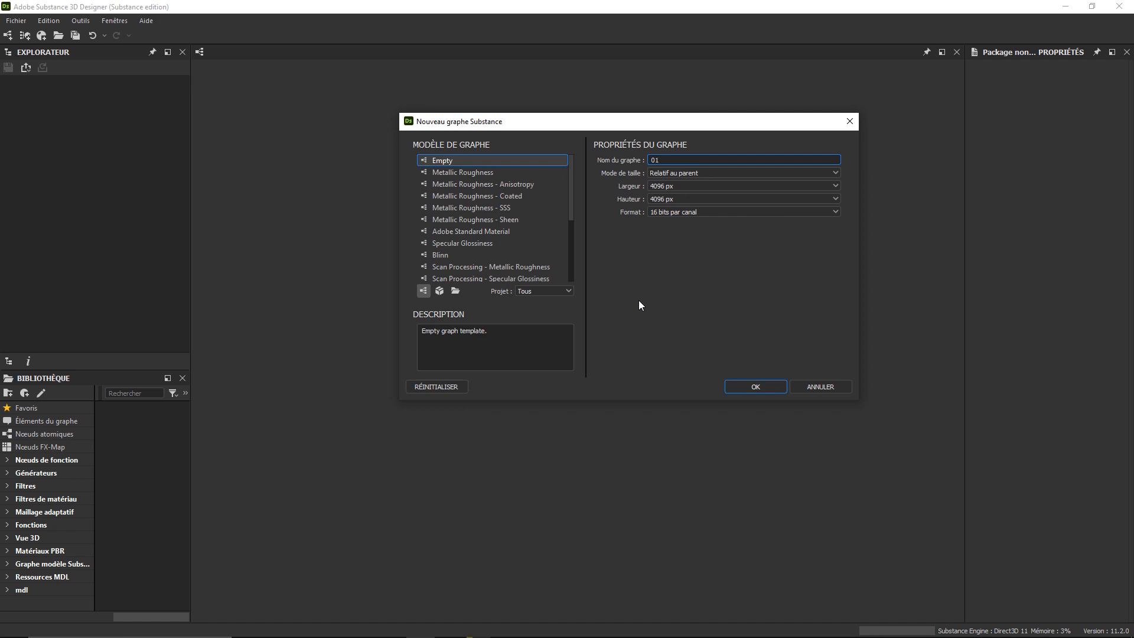
# Create the Substance graph 01 from the Metallic Roughness template.
pyautogui.click(441, 172)
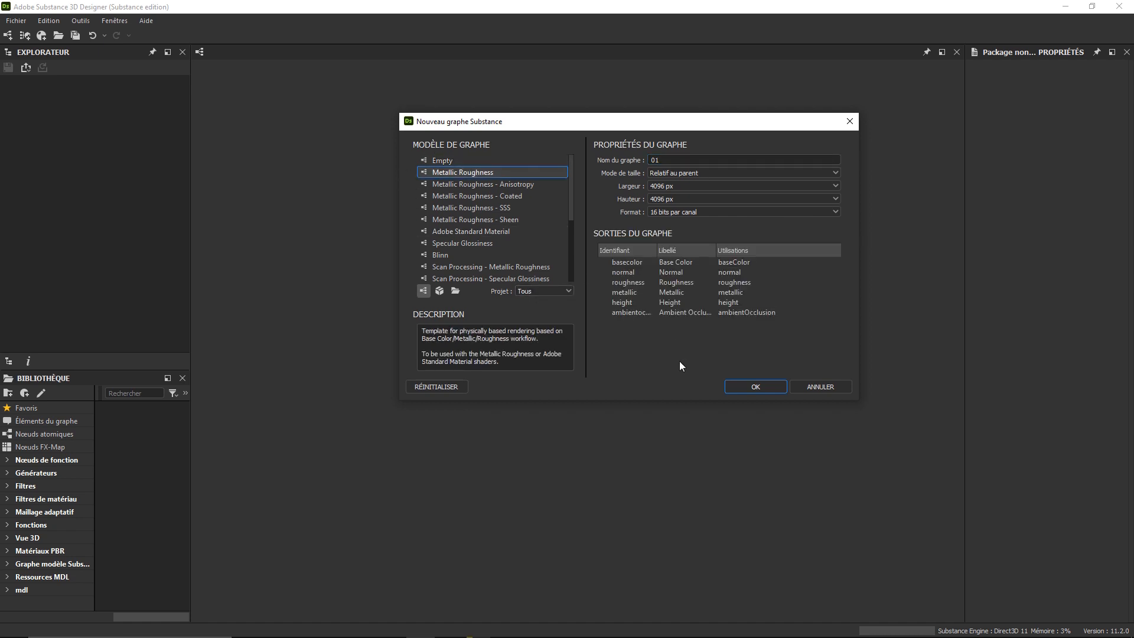
pyautogui.click(749, 387)
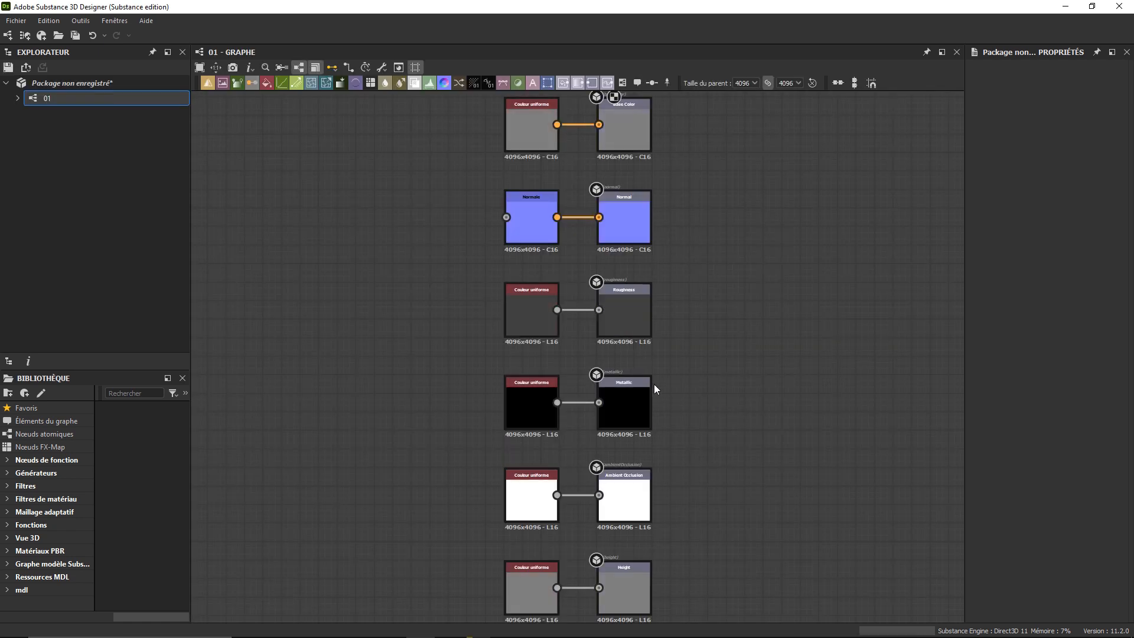
pyautogui.moveTo(694, 373); pyautogui.dragTo(679, 365, button='middle')
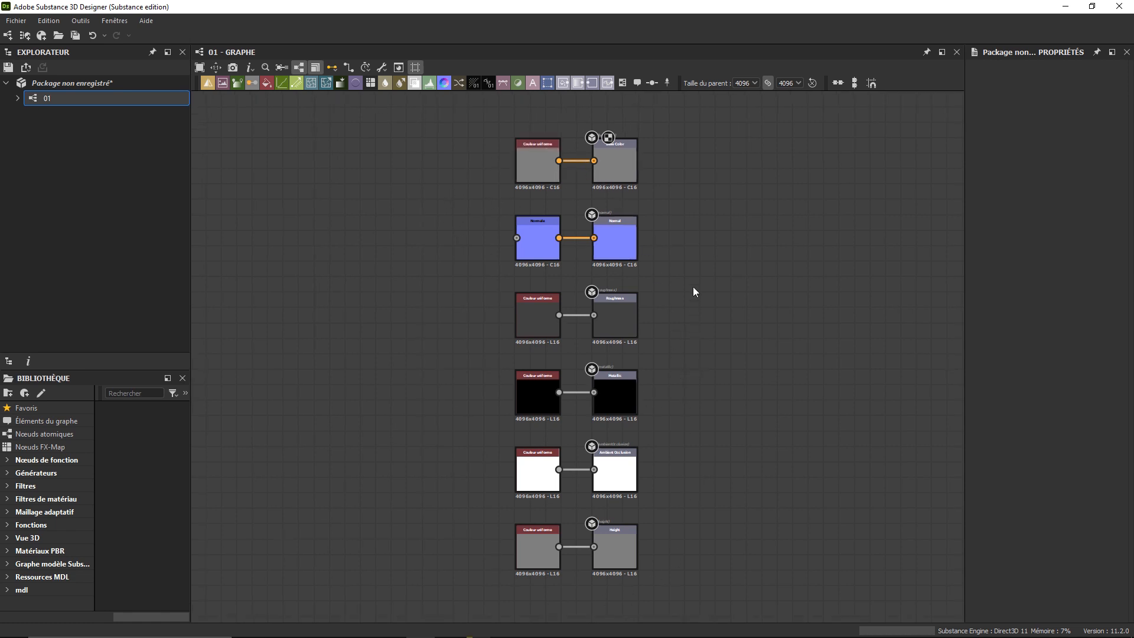
# Add a second Substance graph named "vide" to the unsaved package, using the Empty template.
pyautogui.click(53, 83)
pyautogui.rightClick(52, 84)
pyautogui.moveTo(177, 91)
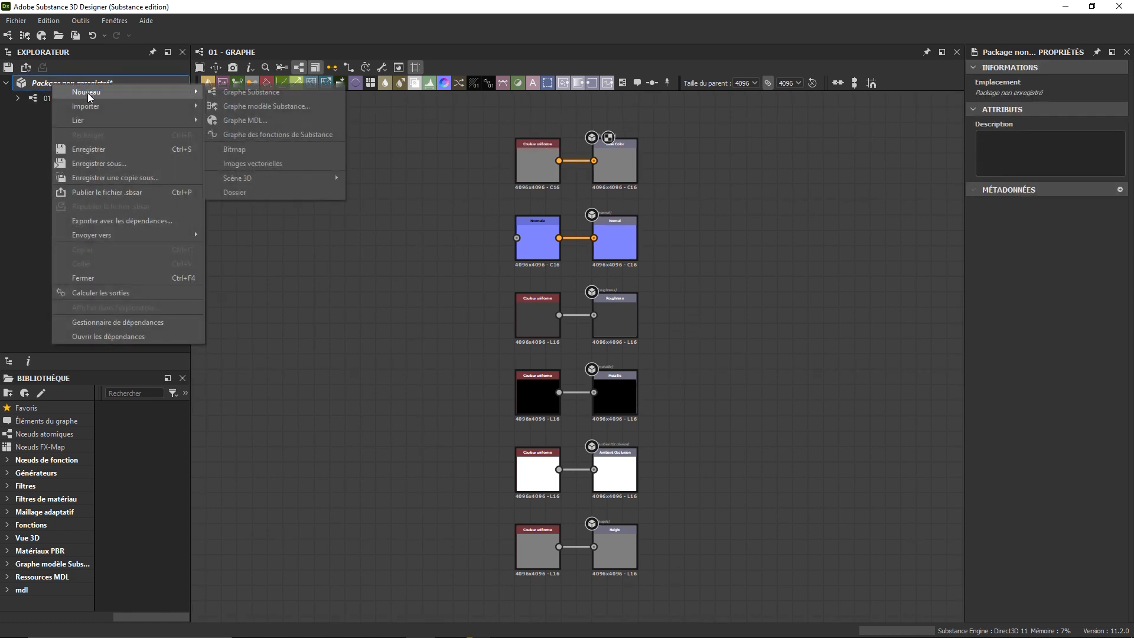
pyautogui.click(223, 95)
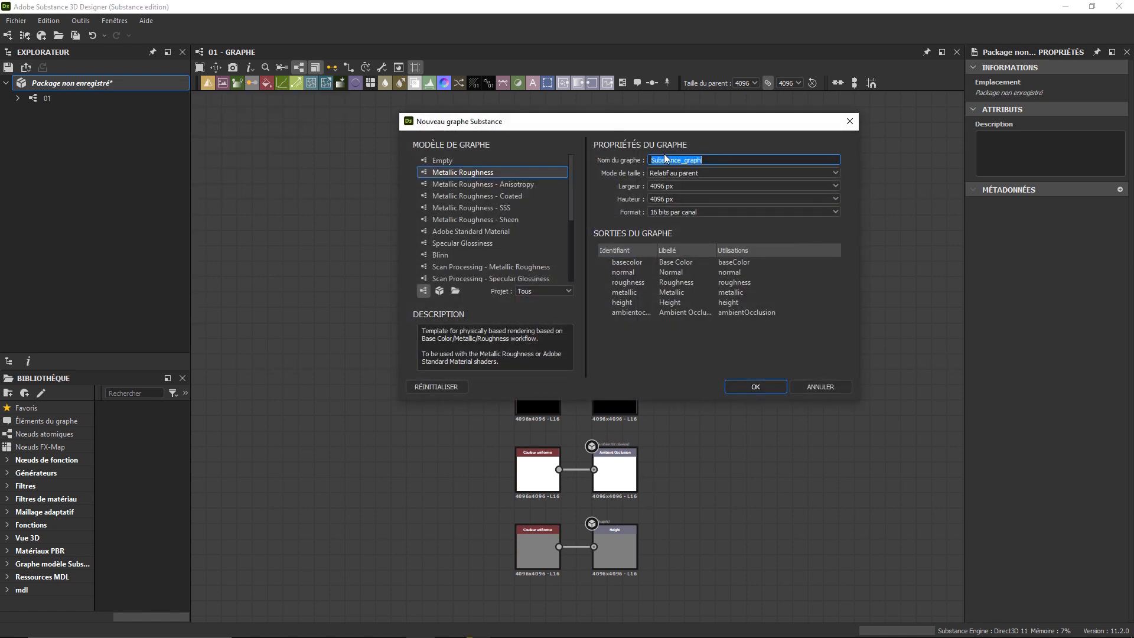
pyautogui.write('vide')
pyautogui.click(440, 160)
pyautogui.click(743, 387)
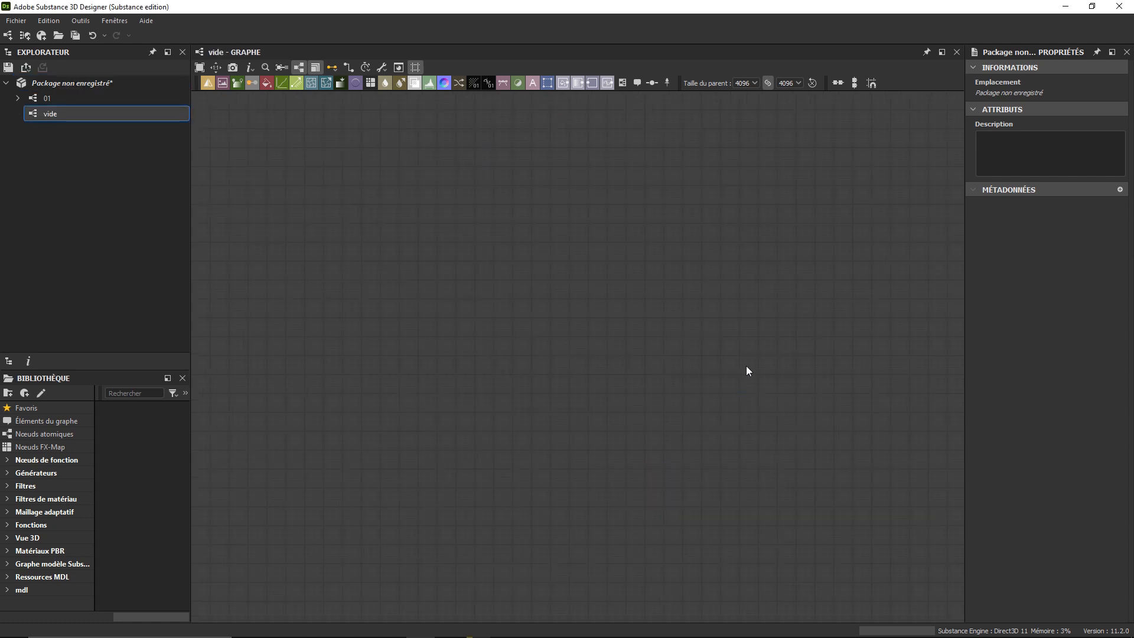
# View the contents of graph 01, and return to the empty graph vide.
pyautogui.click(44, 102)
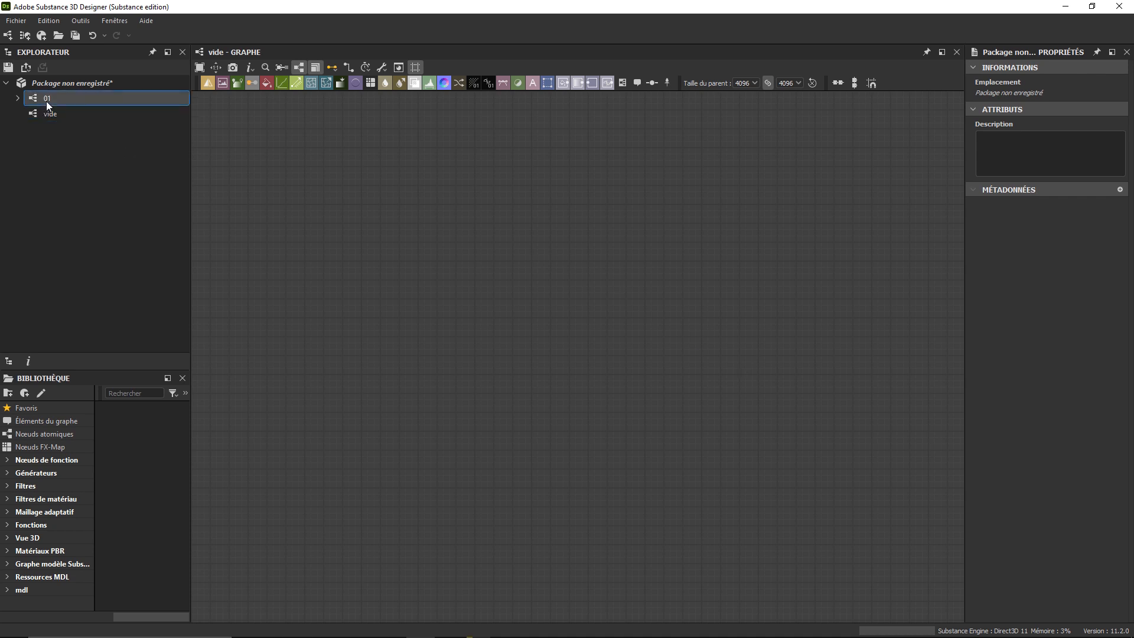
pyautogui.doubleClick(46, 102)
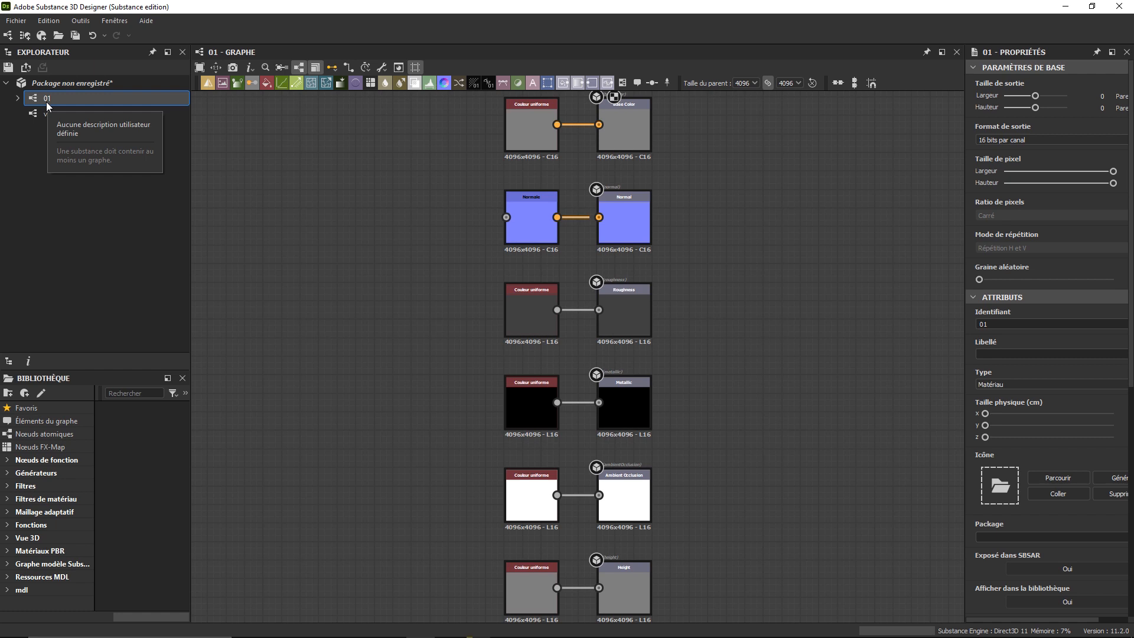
pyautogui.click(46, 116)
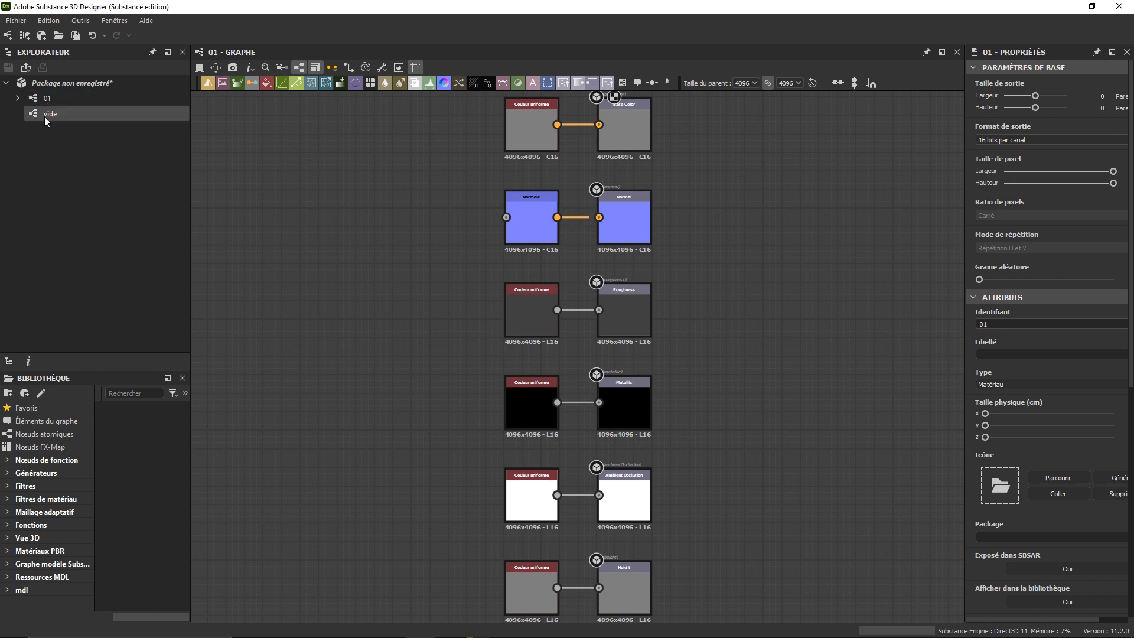
pyautogui.doubleClick(45, 116)
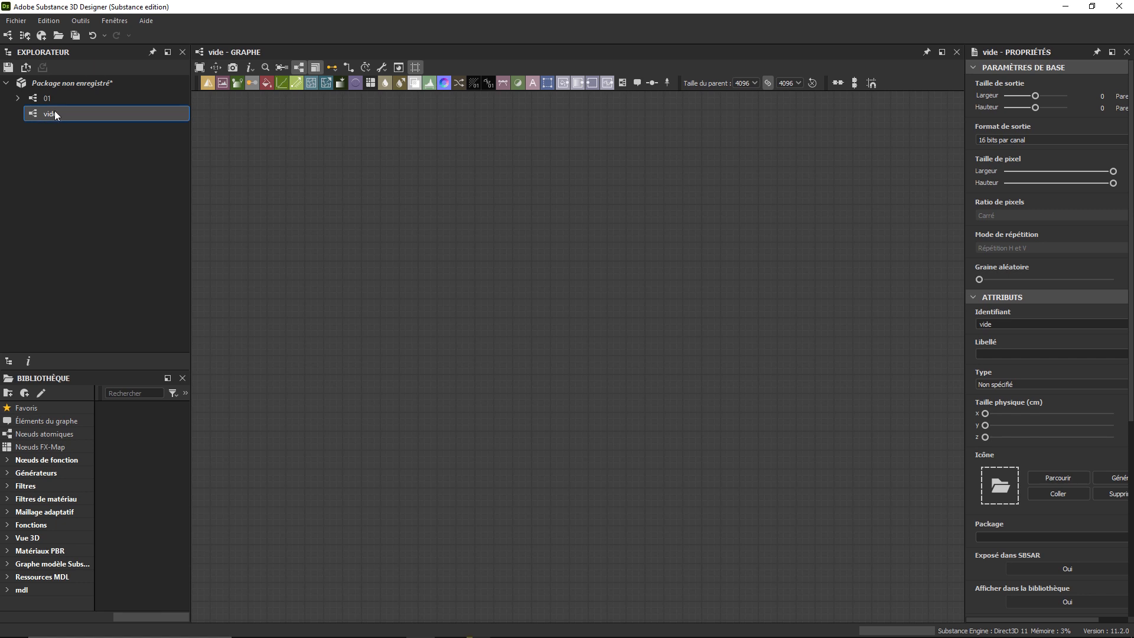
# Place graph 01 as an instance node in the vide graph.
pyautogui.click(57, 98)
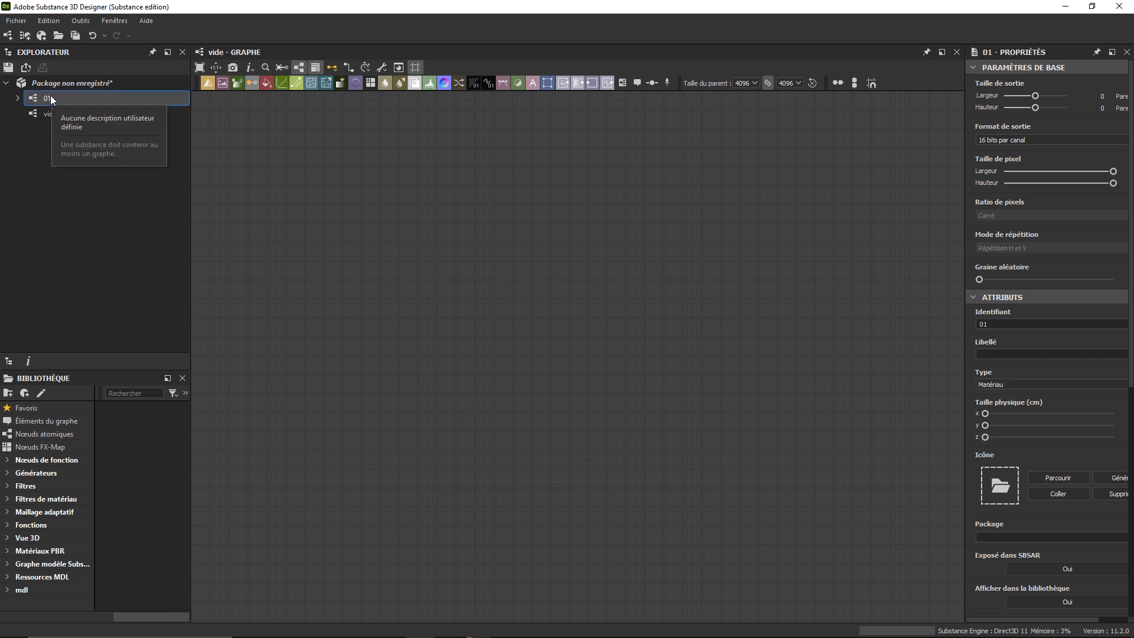
pyautogui.moveTo(51, 98); pyautogui.dragTo(394, 325)
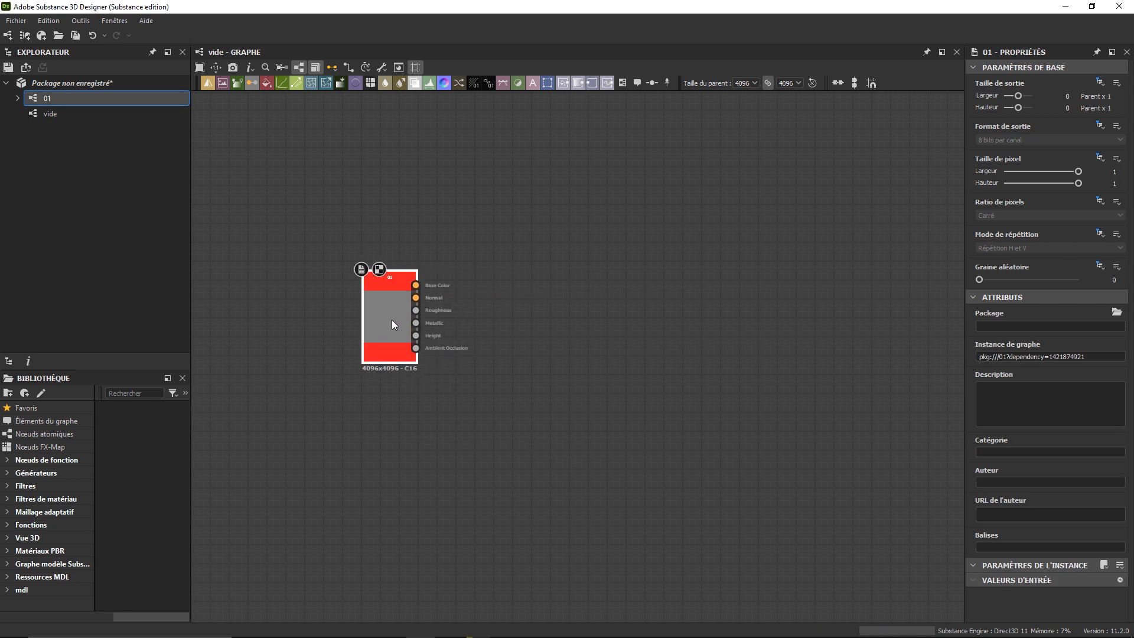
pyautogui.scroll(2, 392, 320)
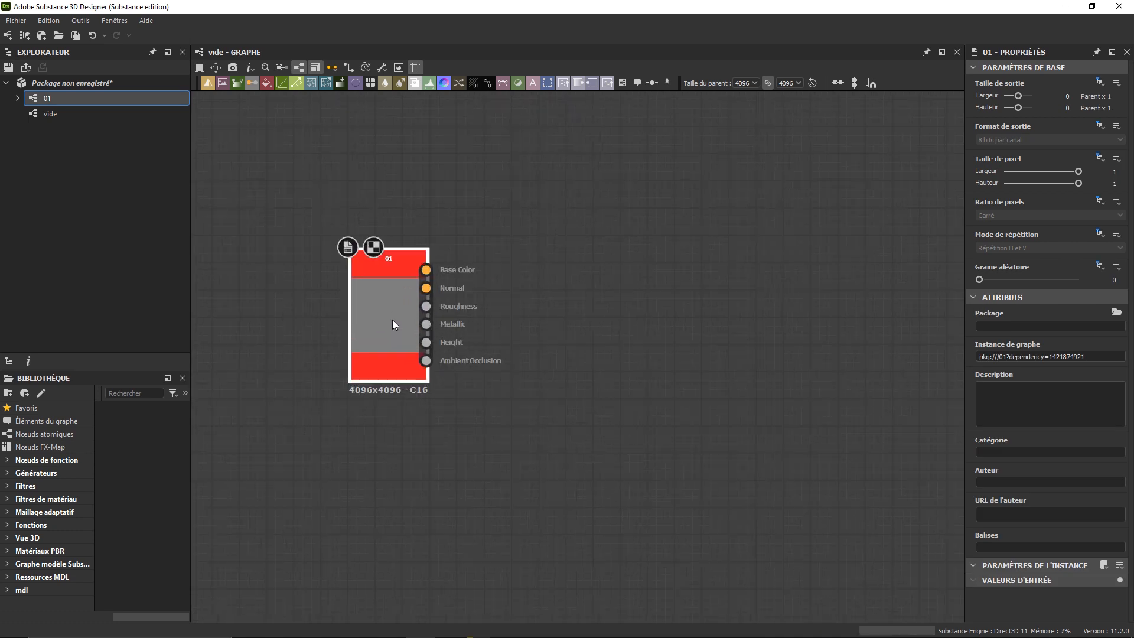
pyautogui.moveTo(392, 319); pyautogui.dragTo(331, 353, button='middle')
pyautogui.scroll(1, 331, 352)
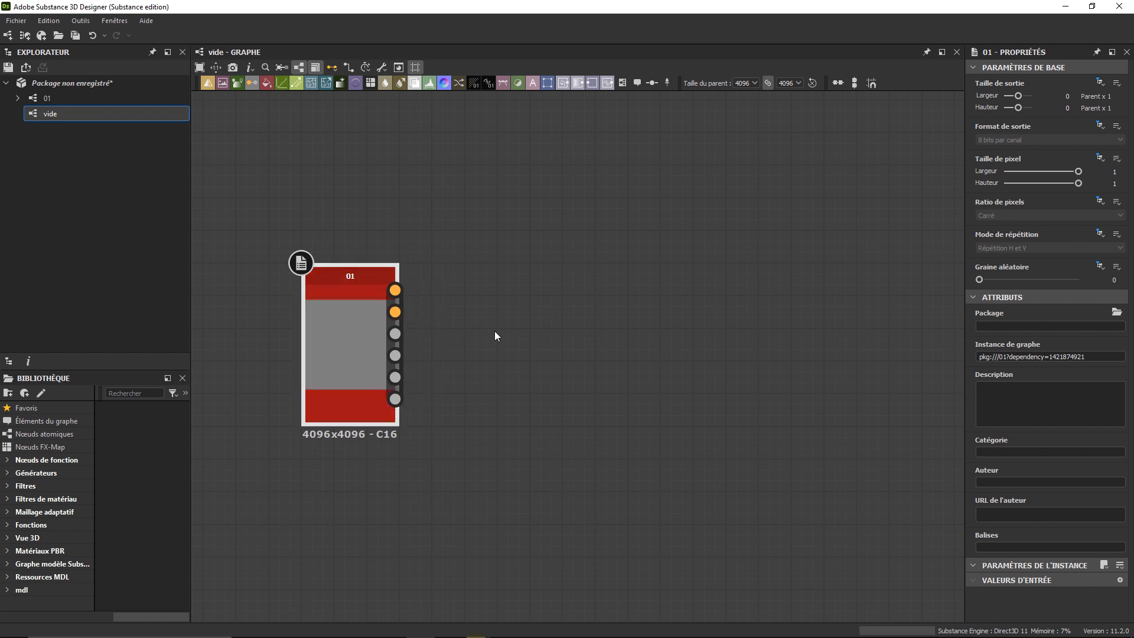
pyautogui.moveTo(345, 343); pyautogui.dragTo(345, 344)
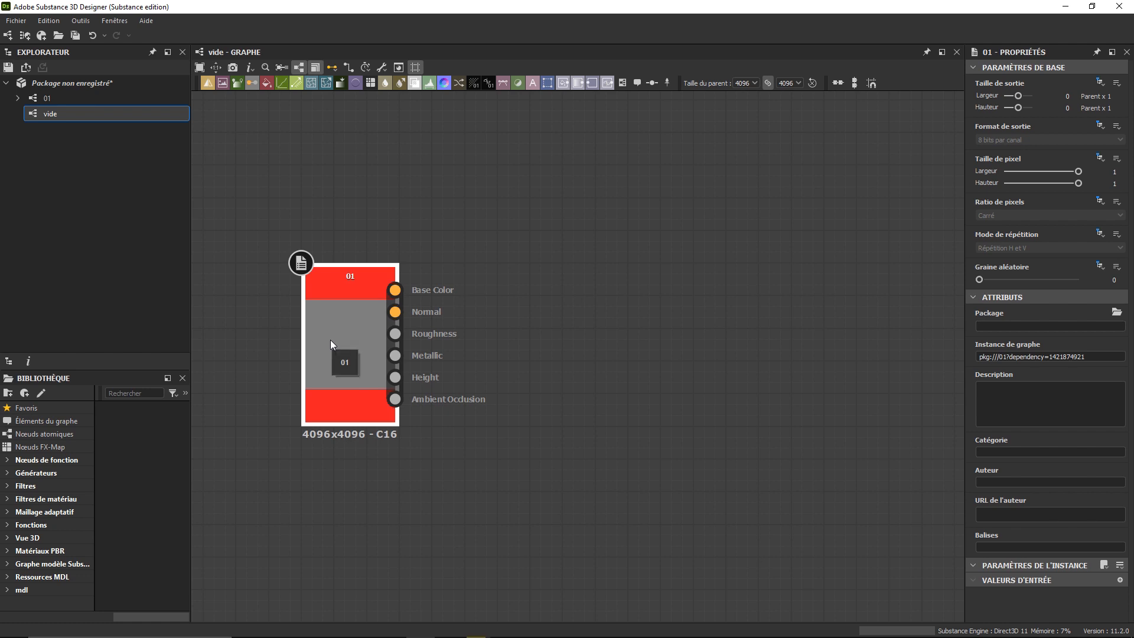
# Open the reference graph of the 01 instance node to view it, and return to the vide graph.
pyautogui.rightClick(331, 340)
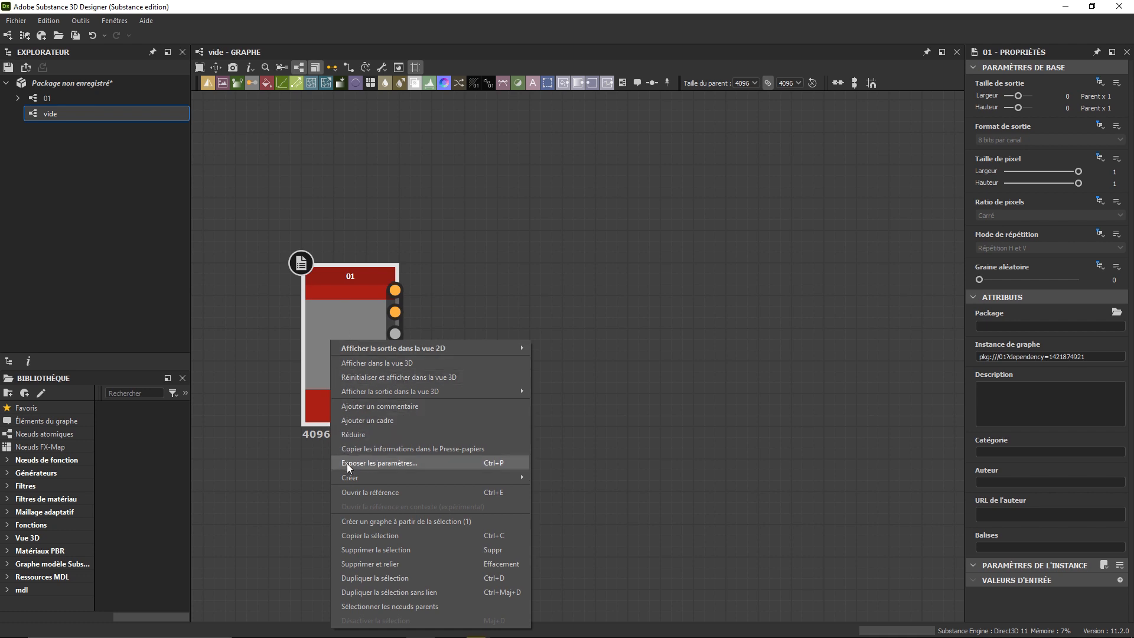
pyautogui.click(356, 494)
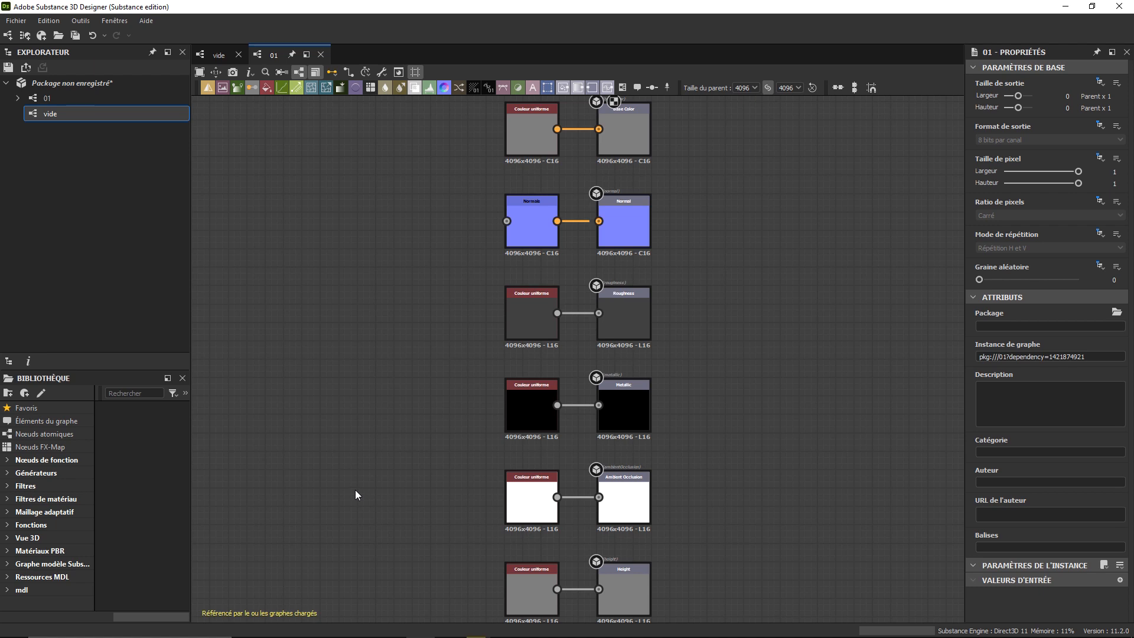
pyautogui.doubleClick(63, 117)
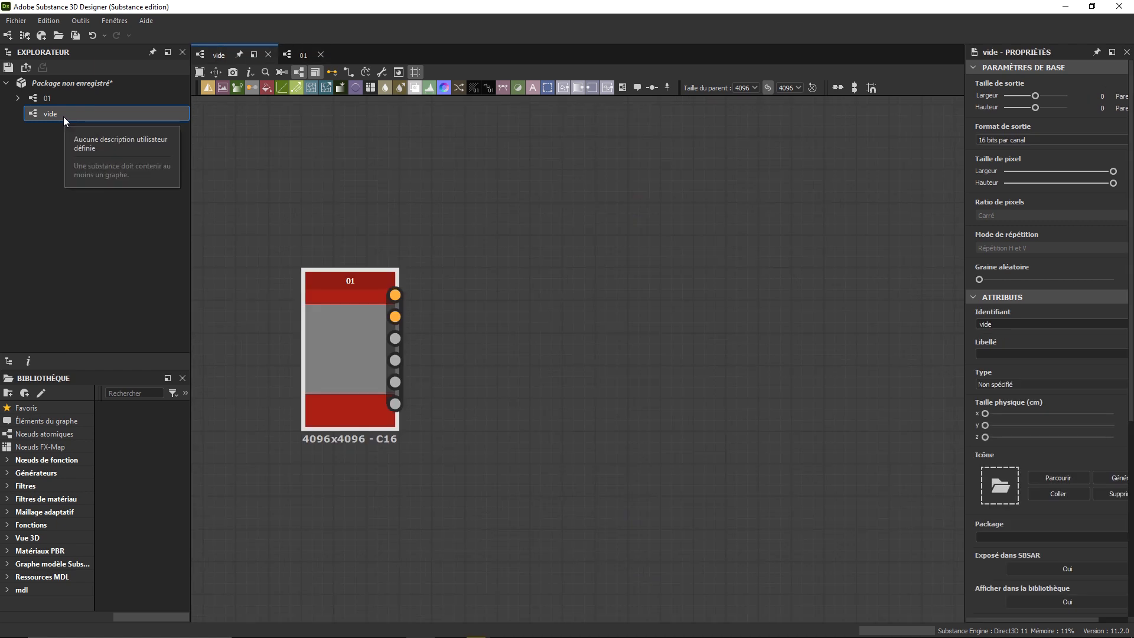
# Search the library for "bri" and add the Bricks 001 material to the vide graph beside the 01 node.
pyautogui.click(151, 395)
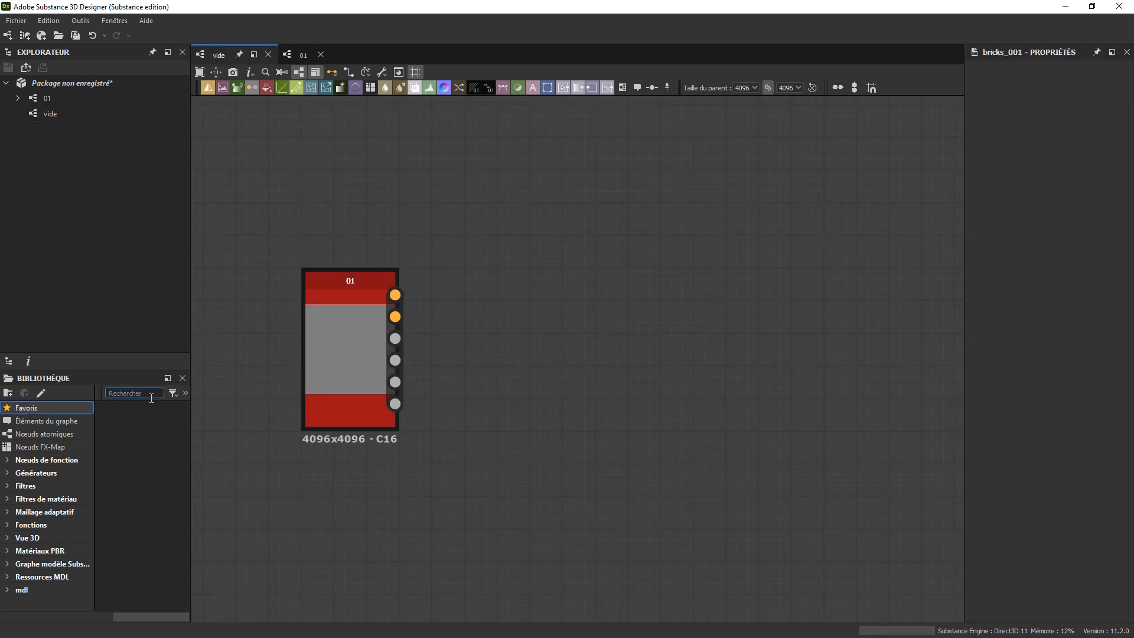
pyautogui.write('bri')
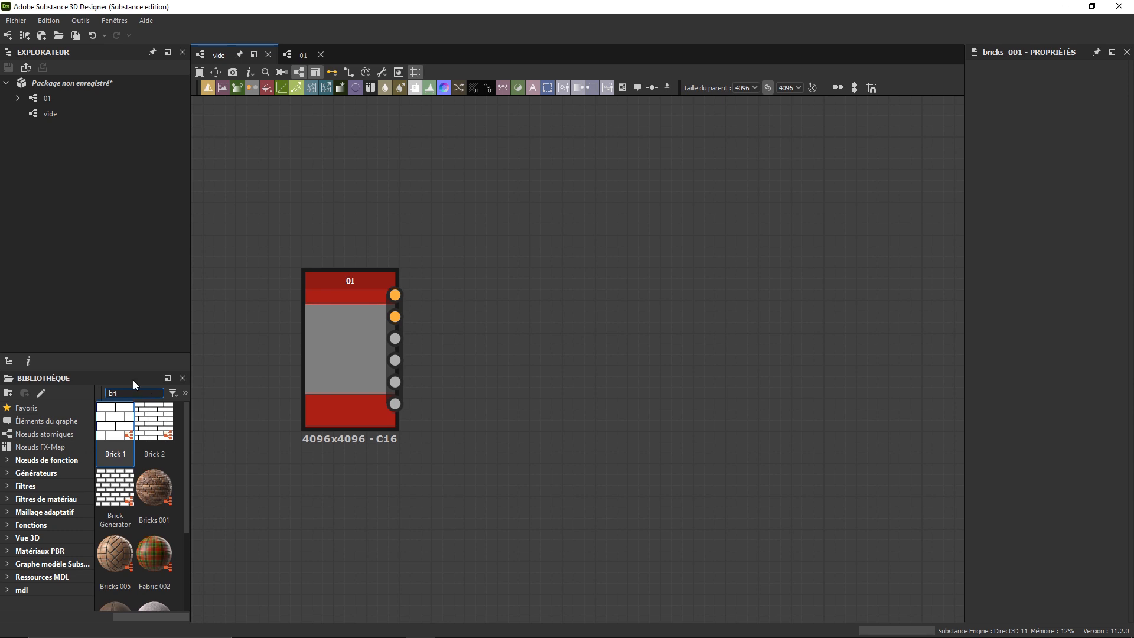
pyautogui.click(157, 492)
pyautogui.moveTo(157, 494); pyautogui.dragTo(576, 341)
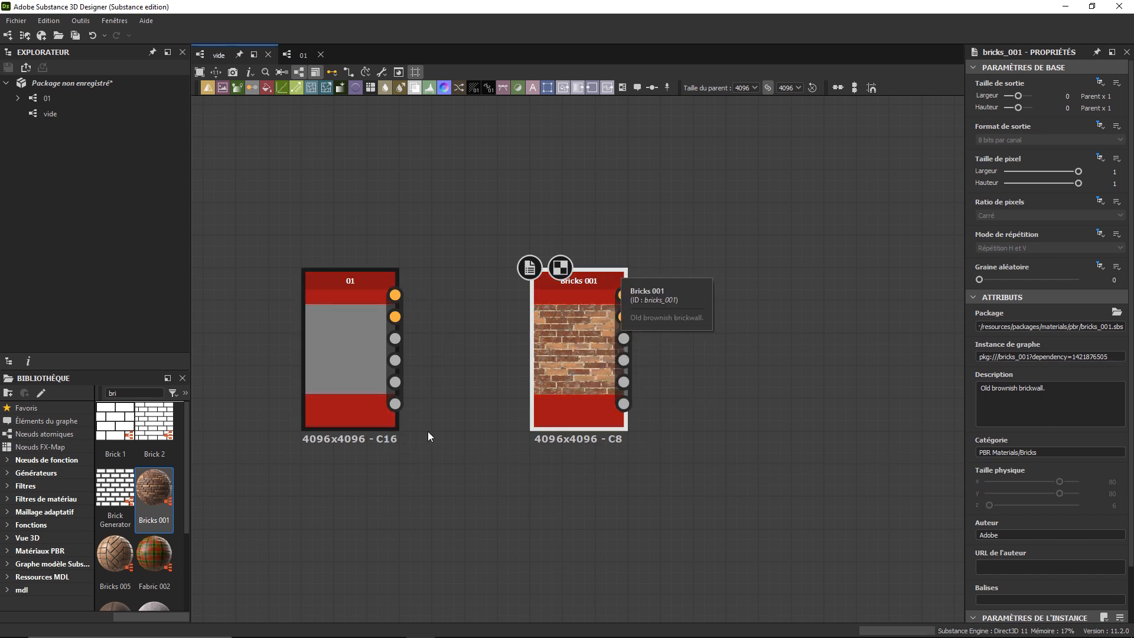
# Open the source graph of the Bricks 001 node, examine its node network, and return to the vide graph.
pyautogui.rightClick(565, 356)
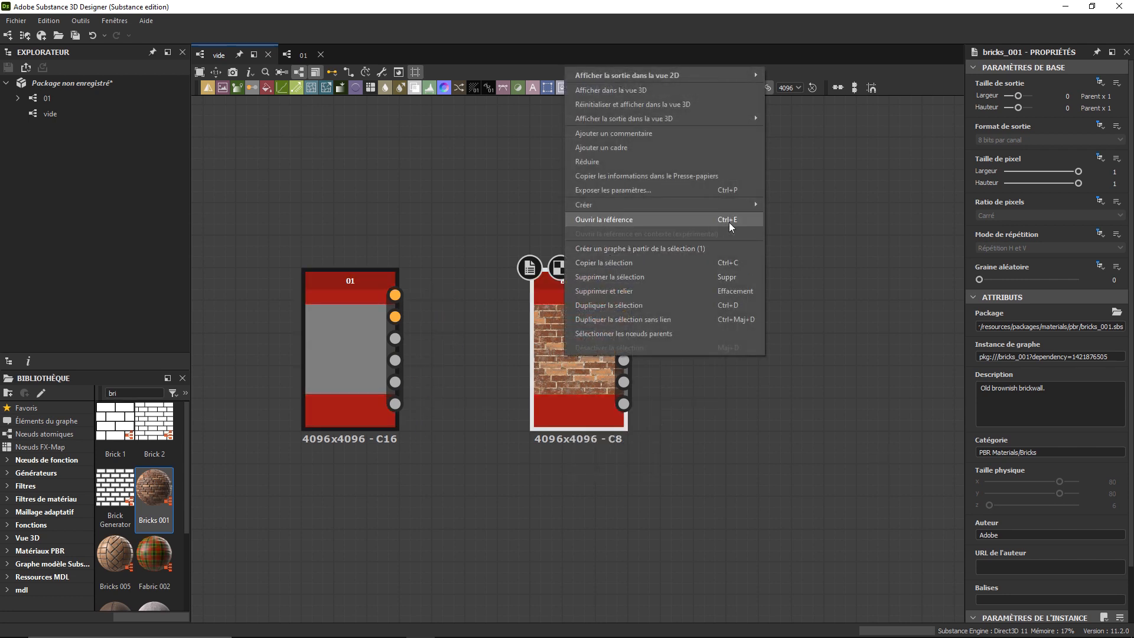
pyautogui.click(555, 367)
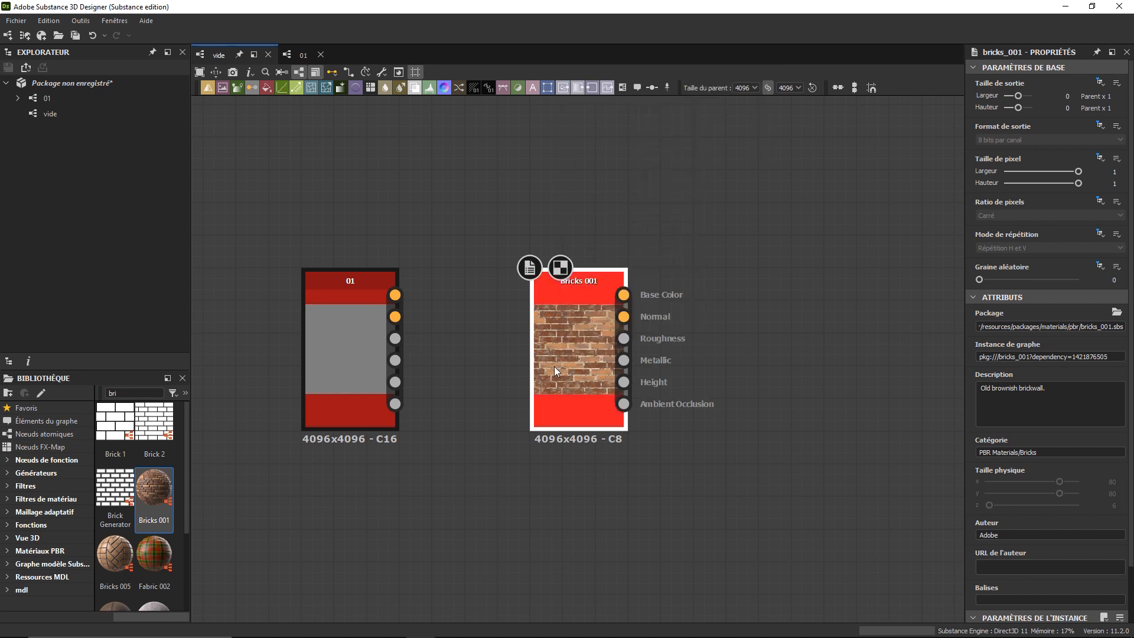
pyautogui.doubleClick(555, 366)
pyautogui.click(534, 330)
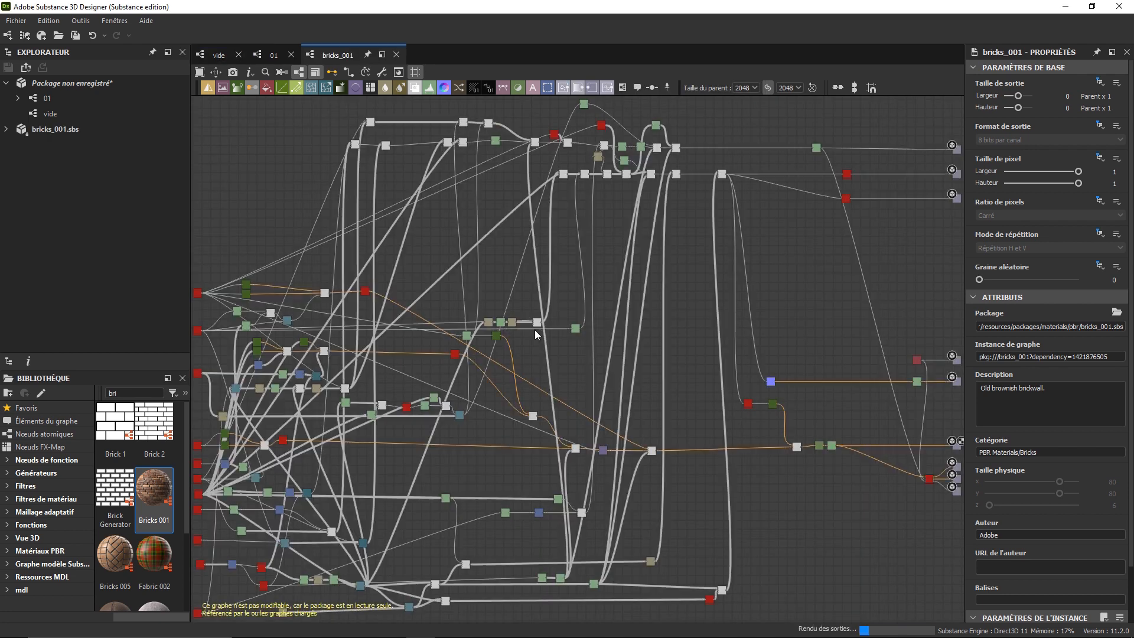
pyautogui.scroll(-2, 535, 330)
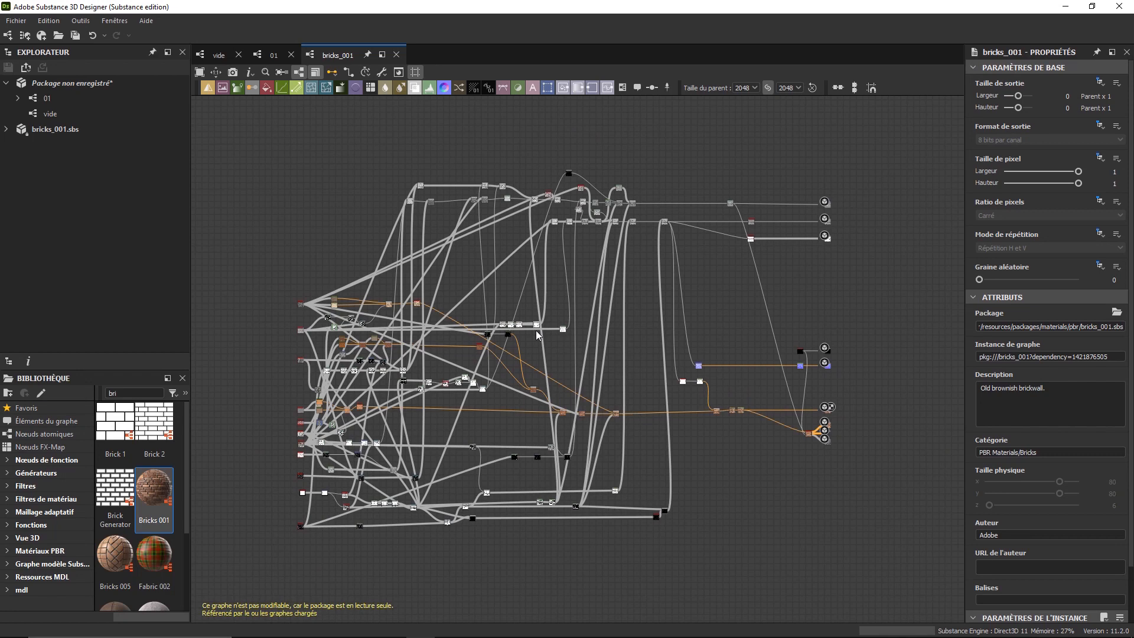
pyautogui.scroll(4, 537, 331)
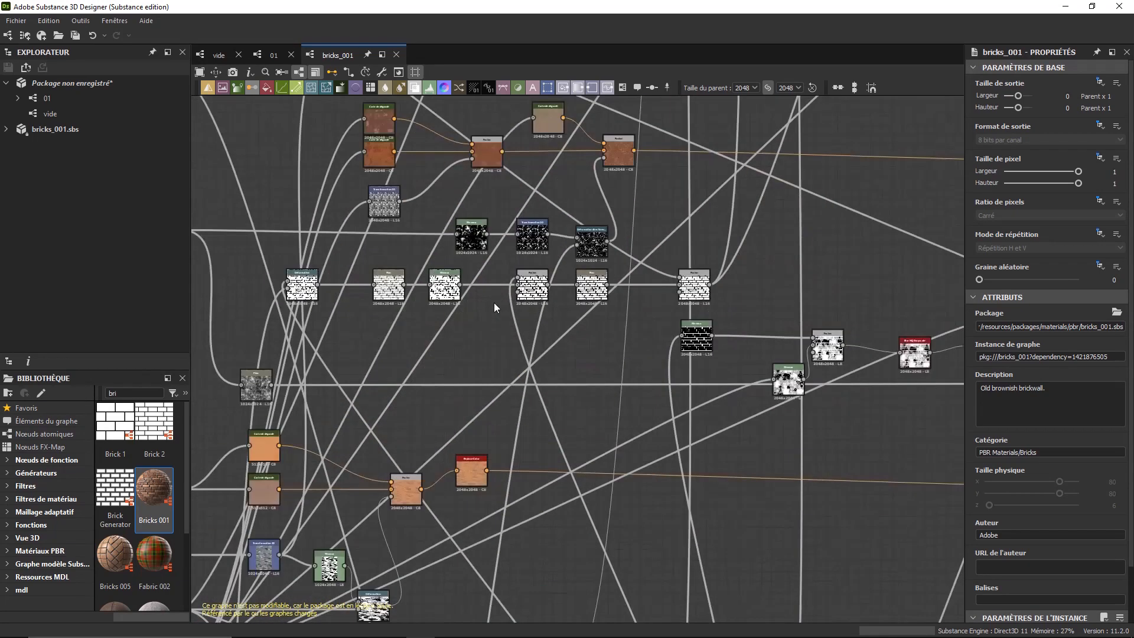
pyautogui.scroll(1, 495, 303)
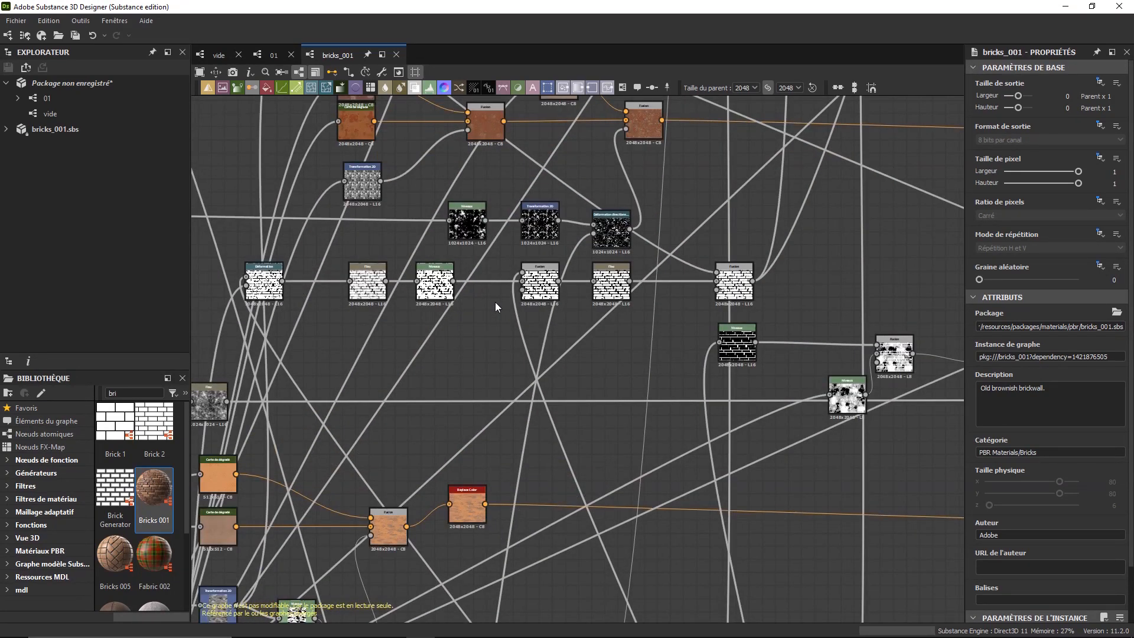
pyautogui.press('f')
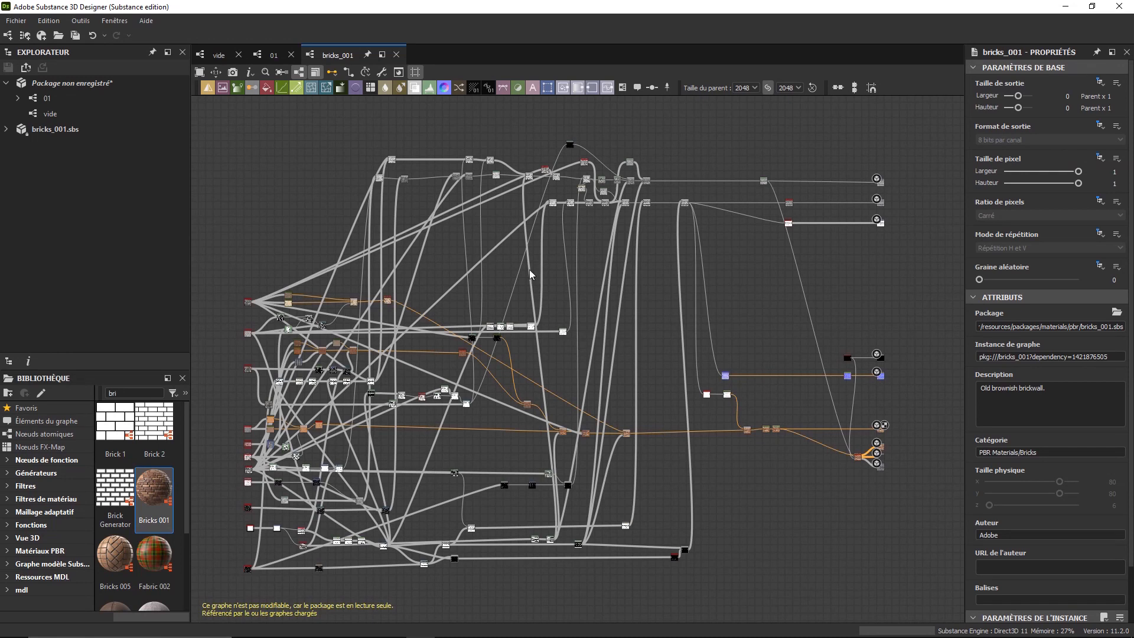
pyautogui.click(219, 56)
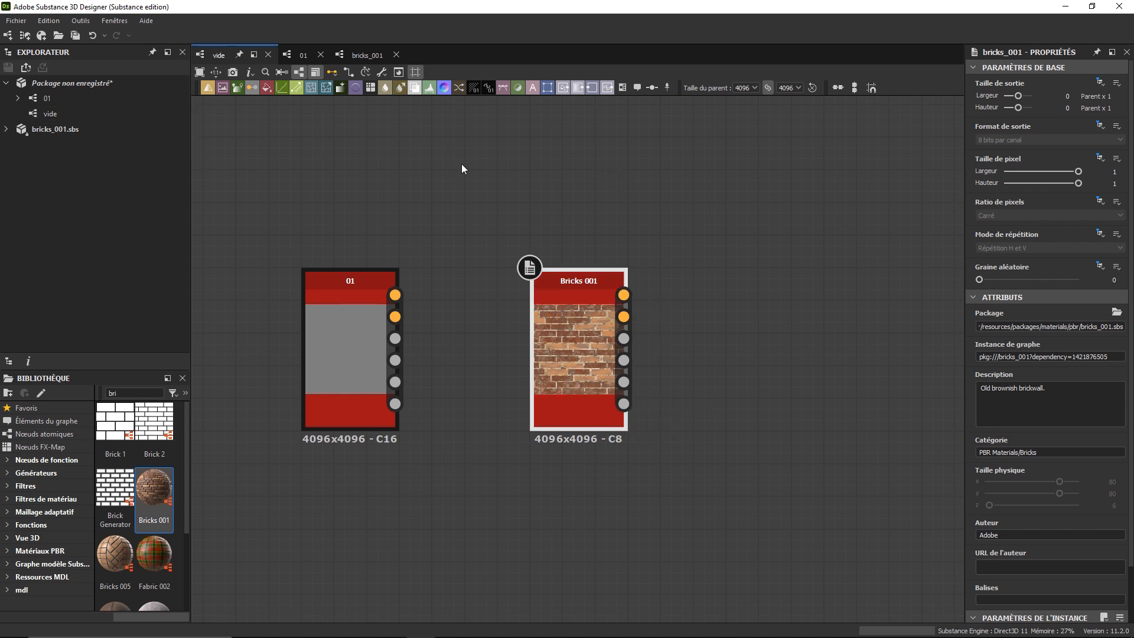
# Add a Couleur uniforme node beside the Bricks 001 node and check which context commands it offers.
pyautogui.click(267, 88)
pyautogui.moveTo(547, 331); pyautogui.dragTo(775, 338)
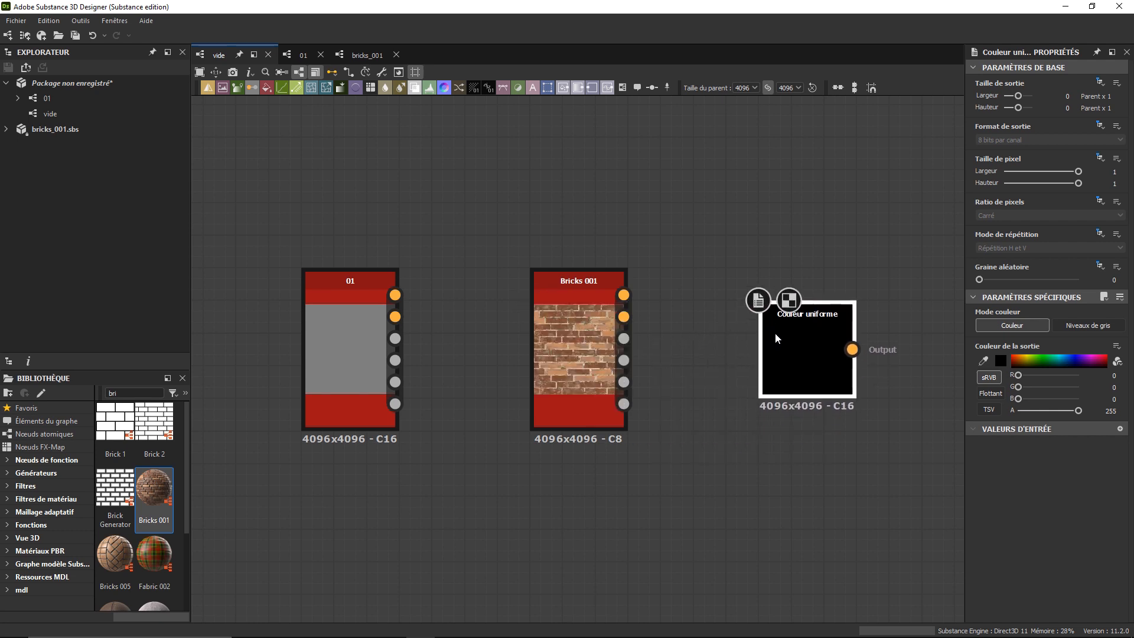
pyautogui.moveTo(666, 451); pyautogui.dragTo(664, 433, button='middle')
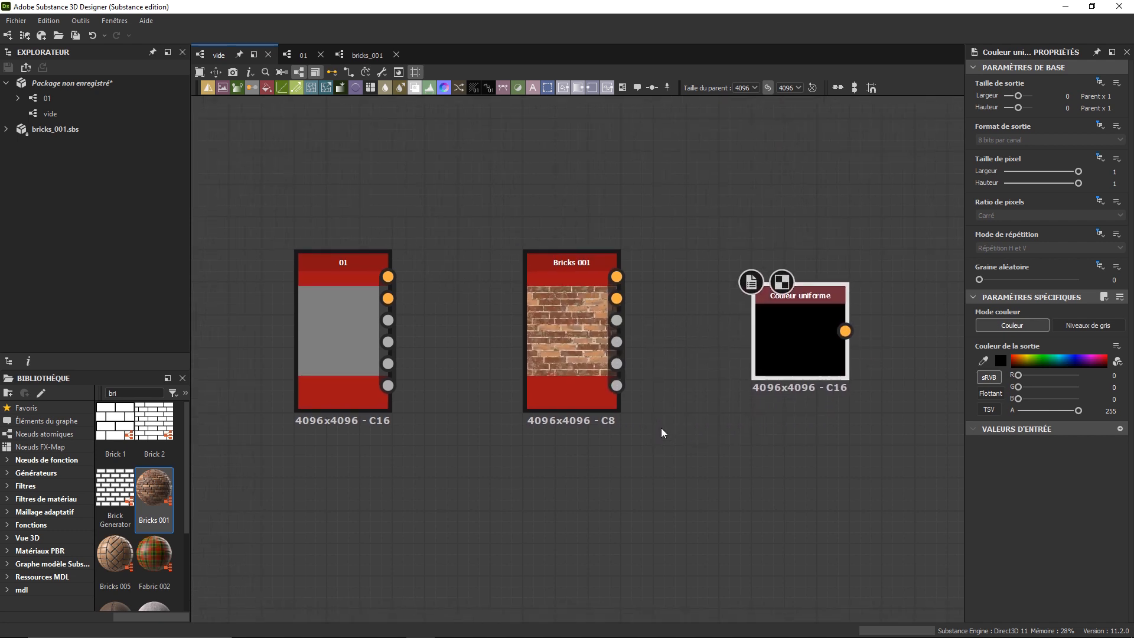
pyautogui.rightClick(783, 326)
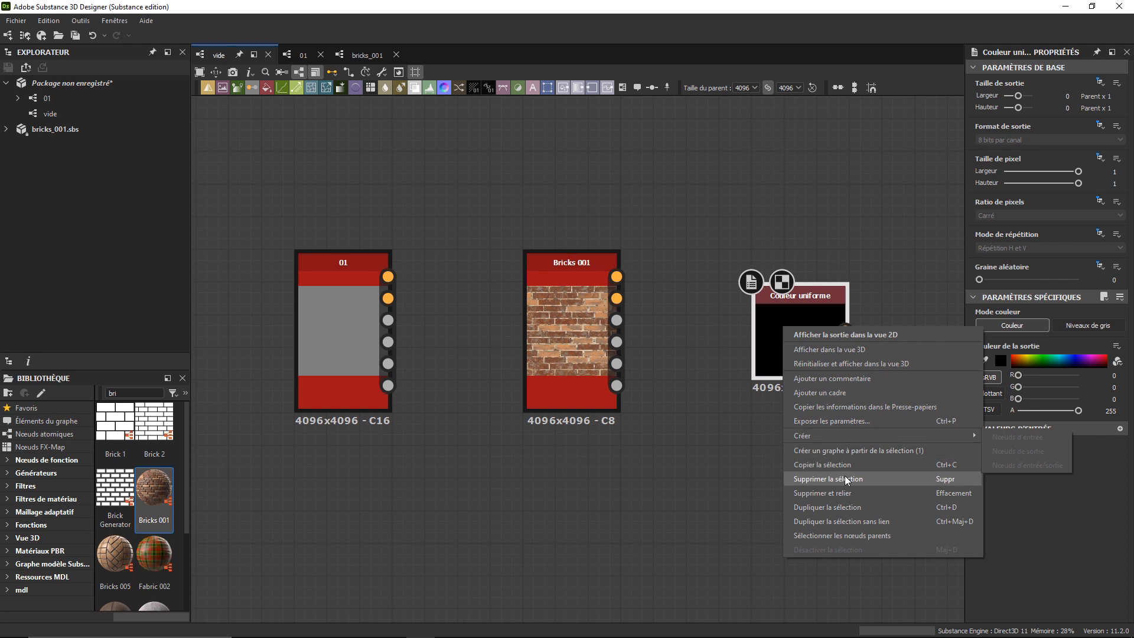
pyautogui.click(836, 364)
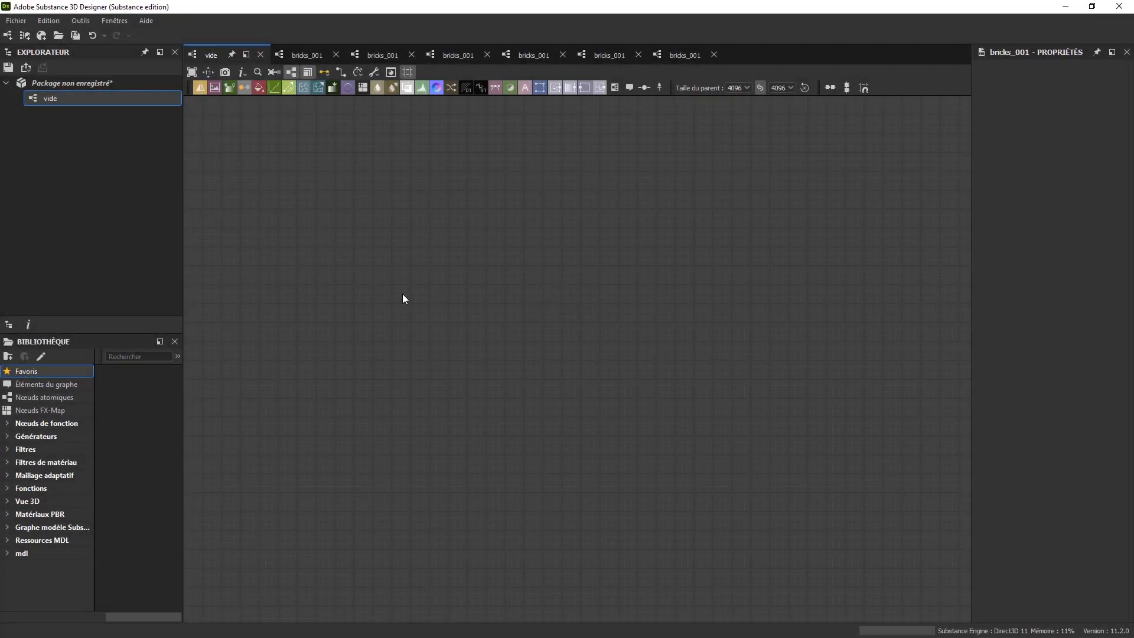
# Add the Bricks 001 material from the Matériaux PBR library category to the empty vide graph.
pyautogui.click(46, 518)
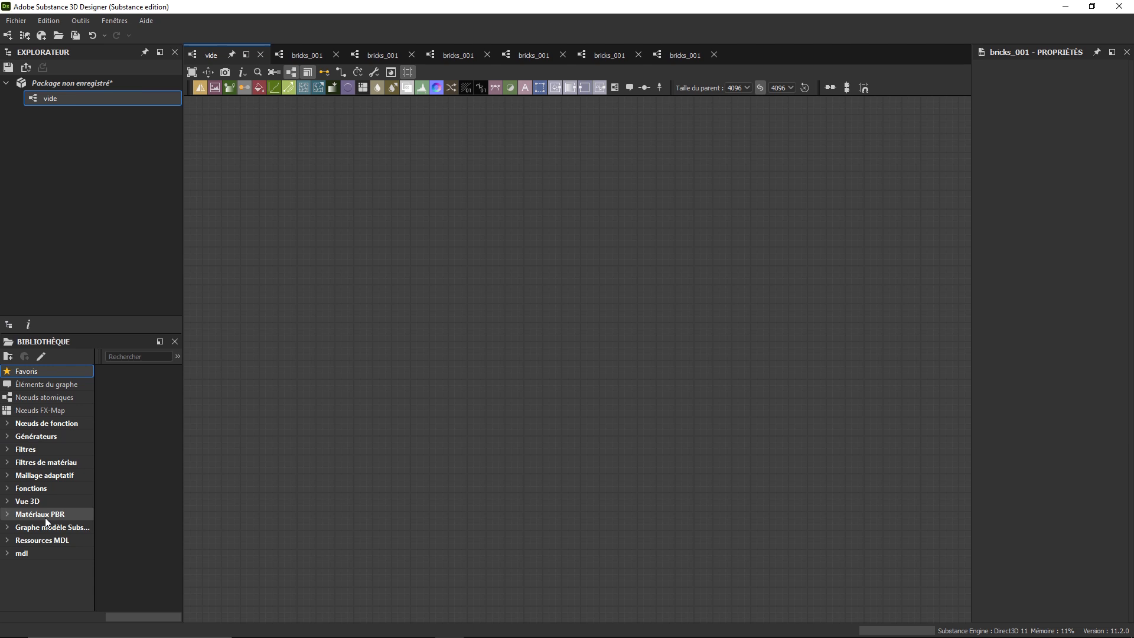
pyautogui.moveTo(105, 389); pyautogui.dragTo(587, 327)
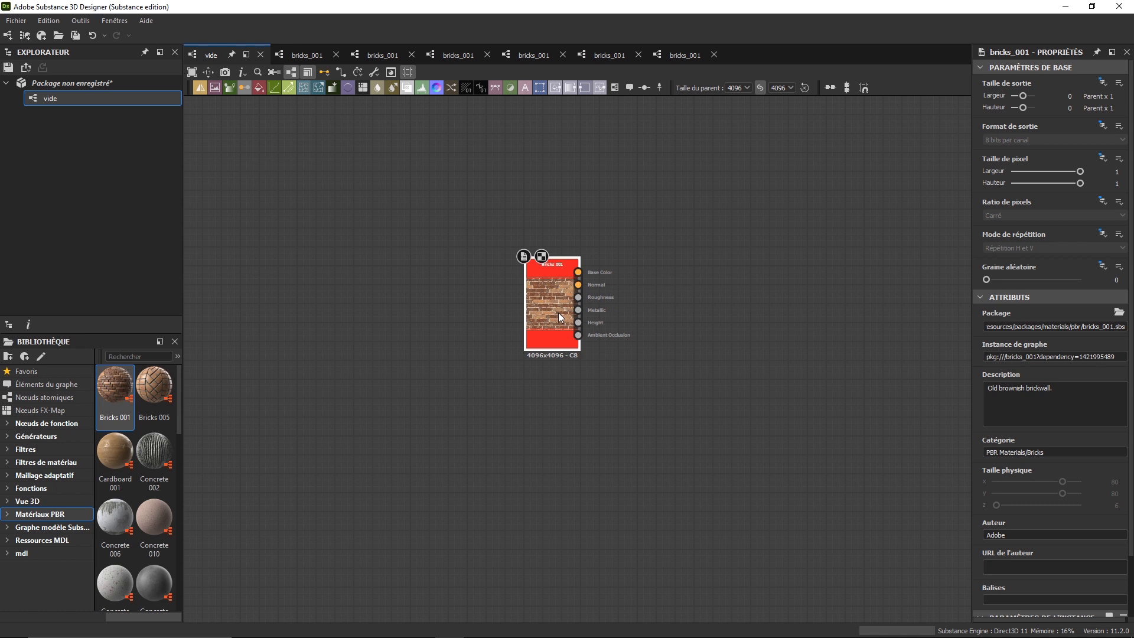
# Open the source graph of the Bricks 001 node and examine the Carte de dégradé nodes near its start.
pyautogui.click(534, 330)
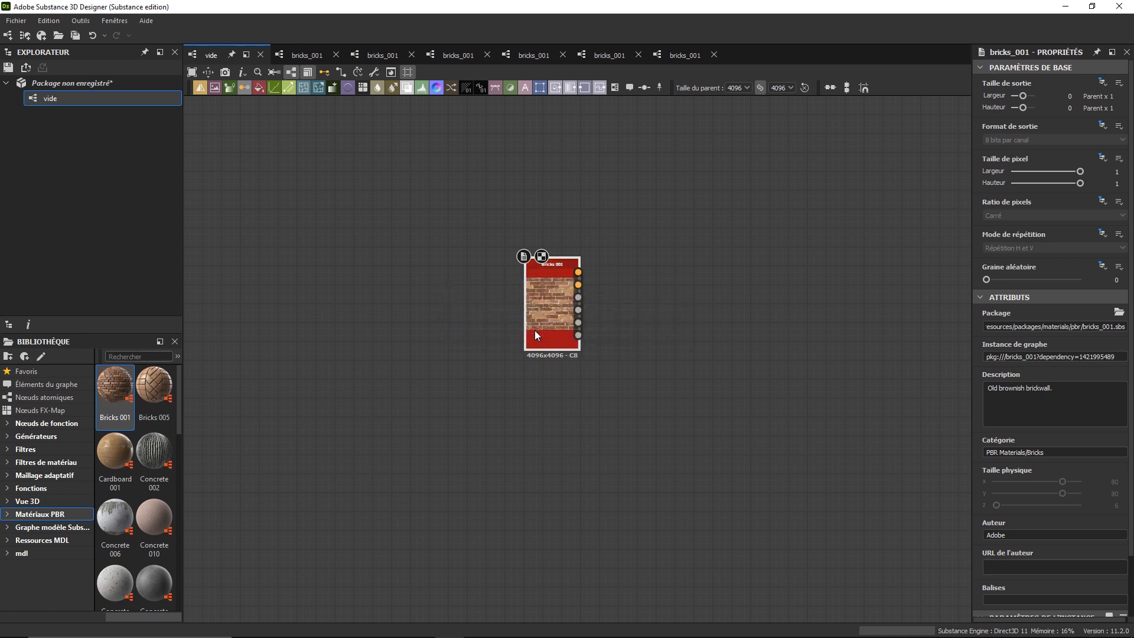
pyautogui.scroll(3, 554, 323)
pyautogui.scroll(2, 591, 316)
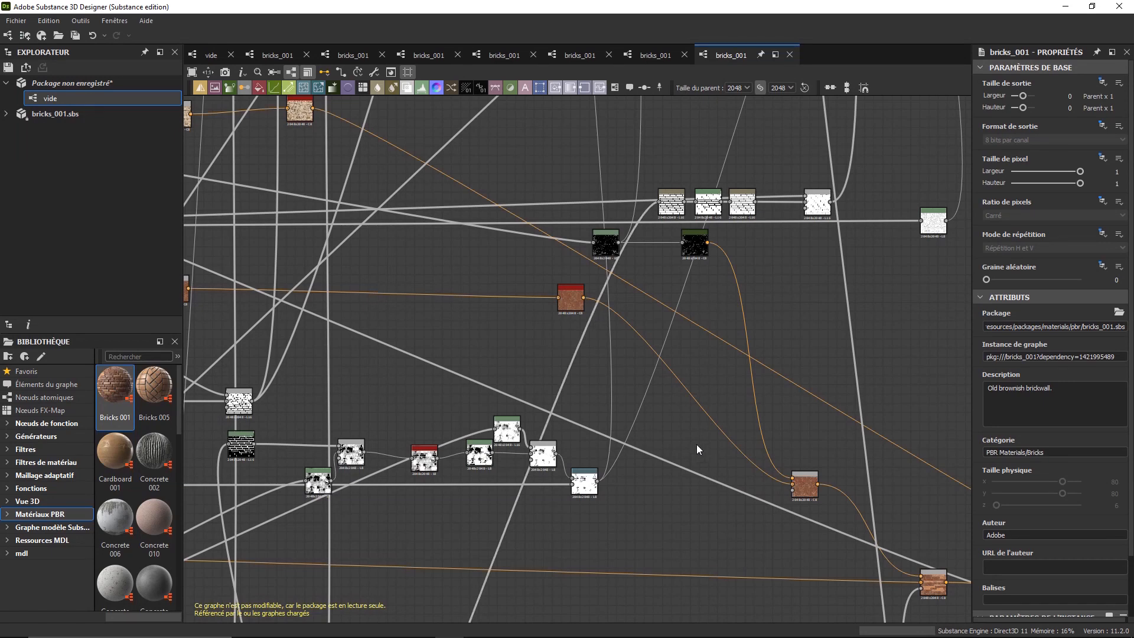
pyautogui.scroll(-1, 697, 444)
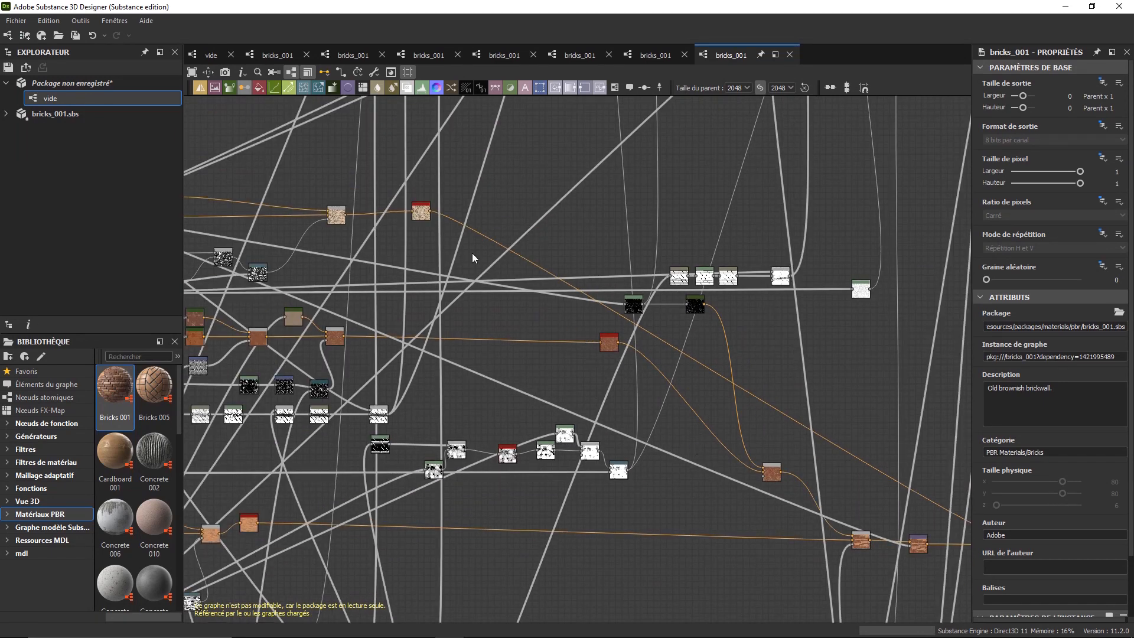
pyautogui.scroll(2, 459, 219)
pyautogui.moveTo(413, 228); pyautogui.dragTo(699, 286, button='middle')
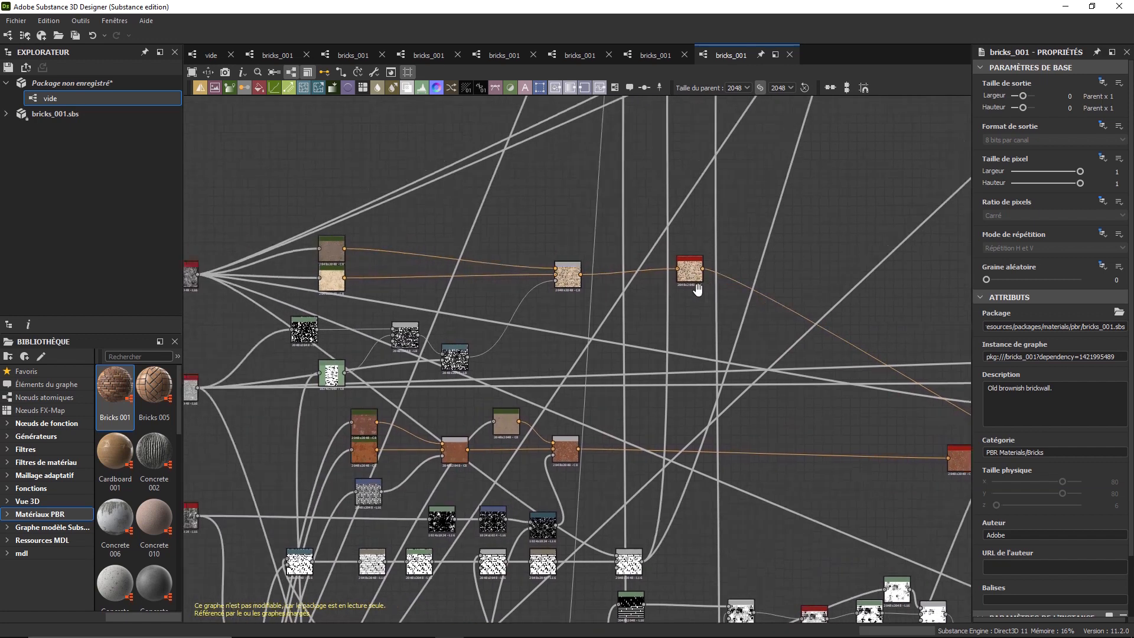
pyautogui.scroll(2, 299, 285)
pyautogui.scroll(3, 326, 260)
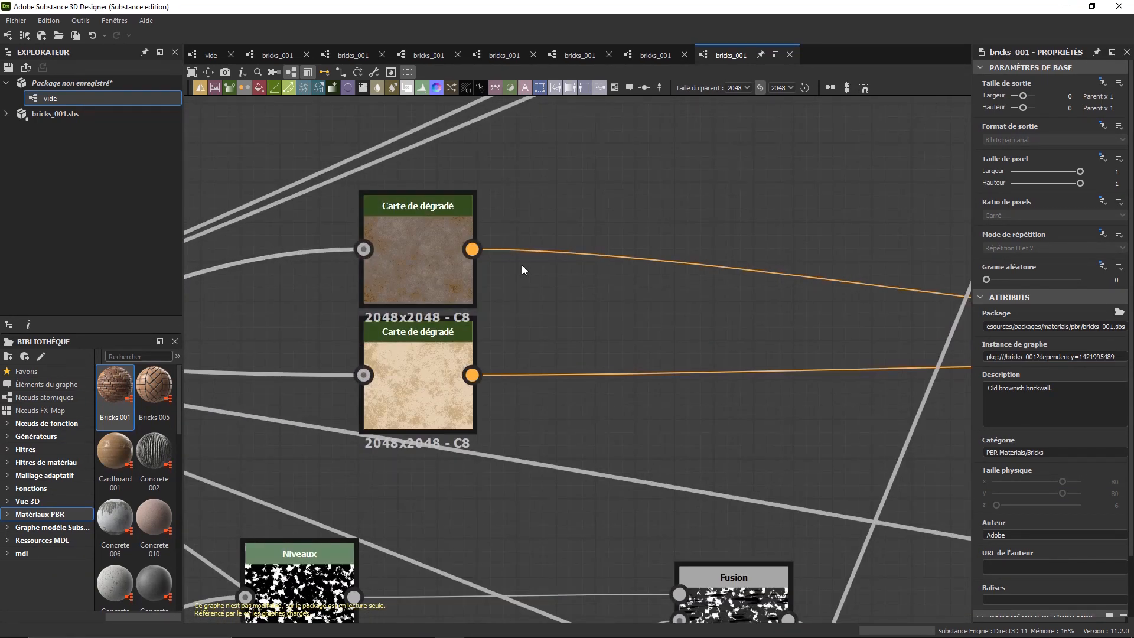
# Examine how the Carte de dégradé, Fusion, Transformation 2D and Flou nodes are chained in the bricks_001 graph.
pyautogui.scroll(-4, 562, 319)
pyautogui.moveTo(592, 423); pyautogui.dragTo(494, 300, button='middle')
pyautogui.moveTo(569, 448); pyautogui.dragTo(525, 297, button='middle')
pyautogui.moveTo(589, 393); pyautogui.dragTo(493, 258, button='middle')
pyautogui.moveTo(652, 359); pyautogui.dragTo(456, 363, button='middle')
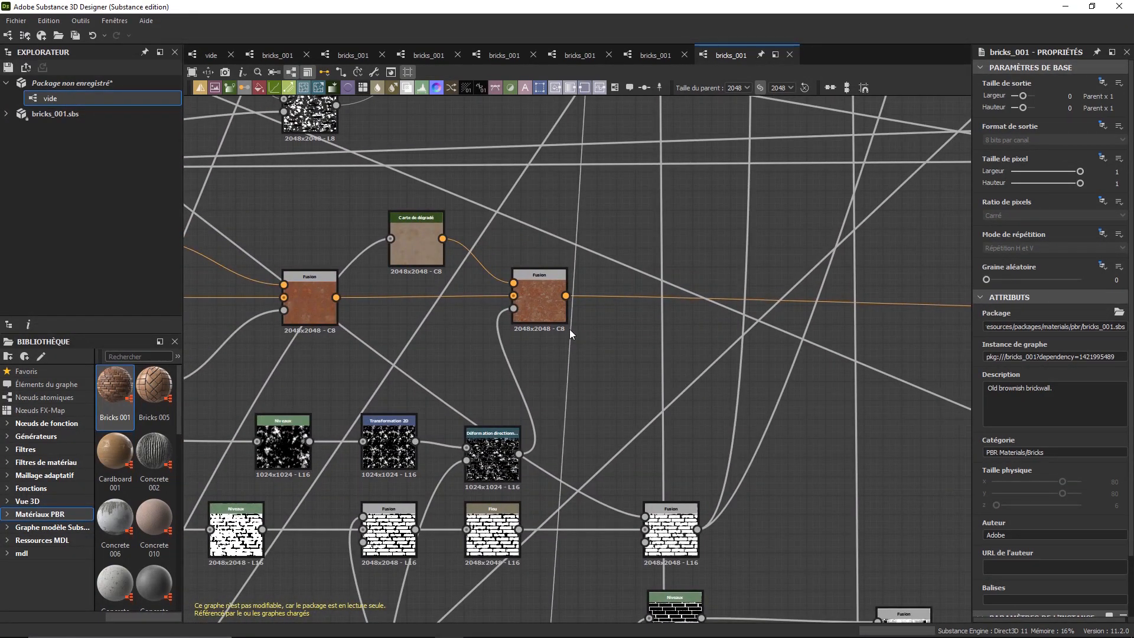
pyautogui.scroll(5, 497, 285)
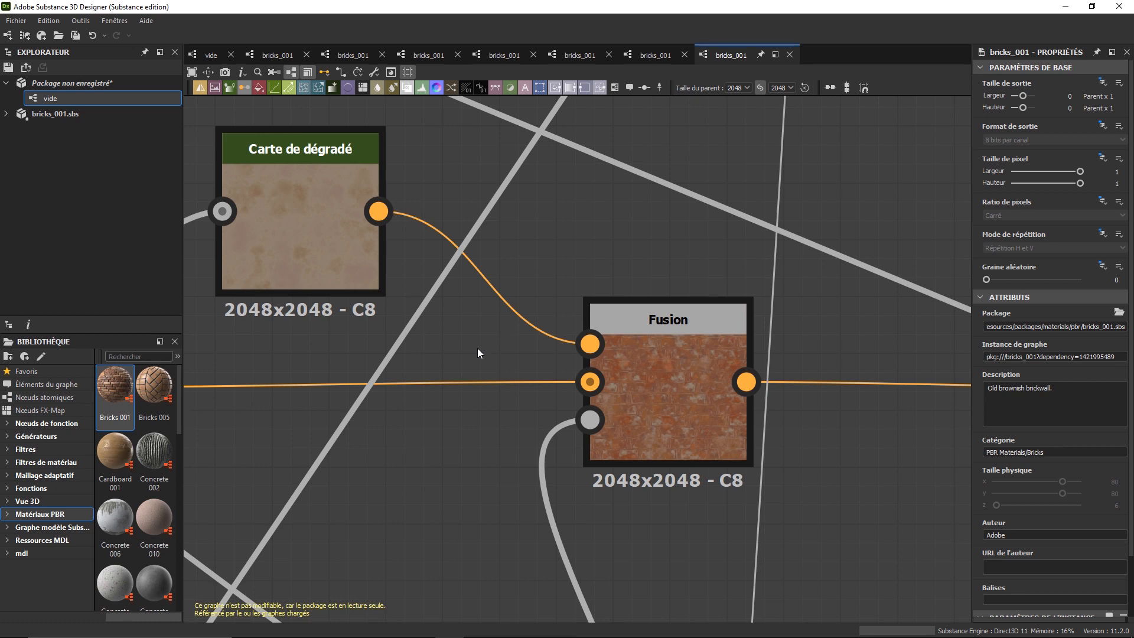
pyautogui.scroll(-2, 477, 345)
pyautogui.moveTo(489, 392); pyautogui.dragTo(510, 149, button='middle')
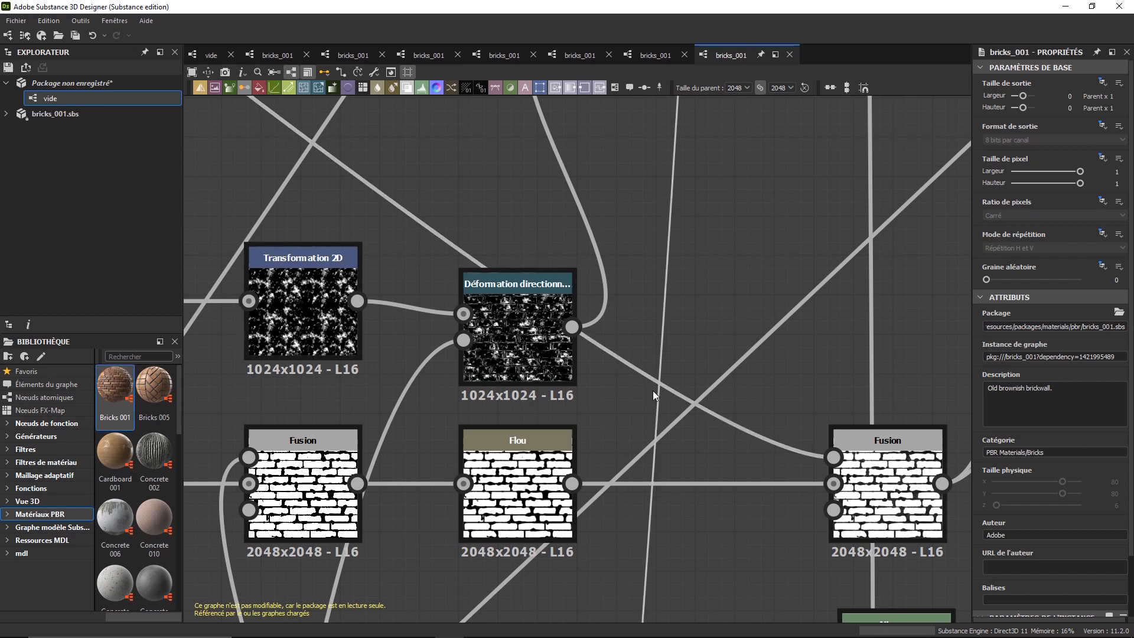
pyautogui.scroll(-3, 654, 391)
pyautogui.moveTo(623, 371); pyautogui.dragTo(612, 521, button='middle')
pyautogui.moveTo(547, 348); pyautogui.dragTo(587, 367, button='middle')
pyautogui.scroll(3, 483, 289)
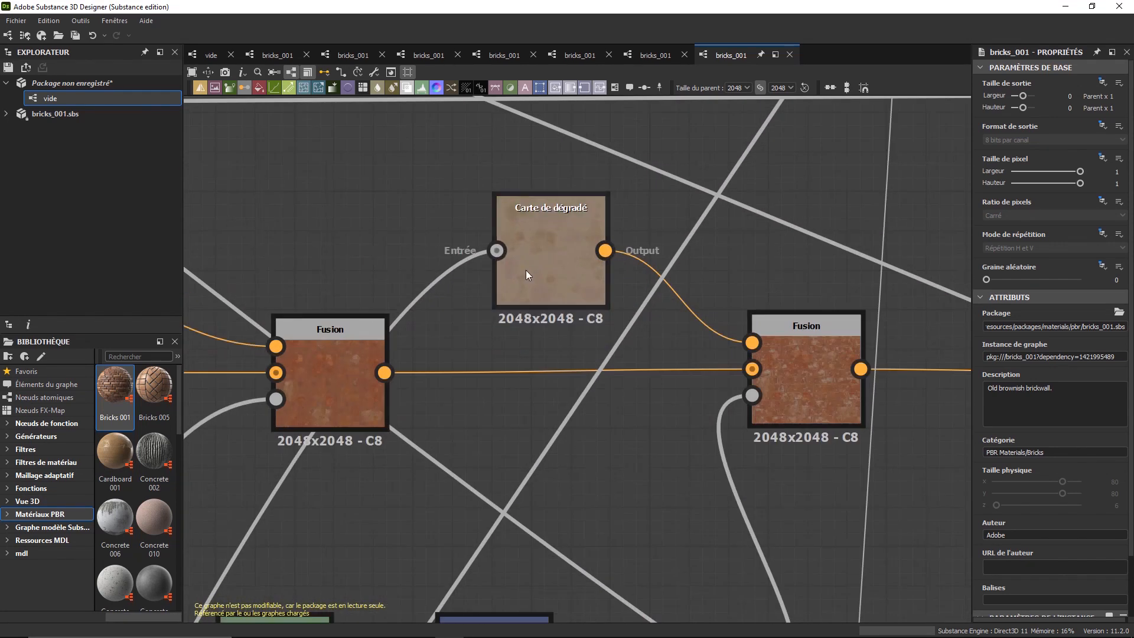
pyautogui.click(501, 290)
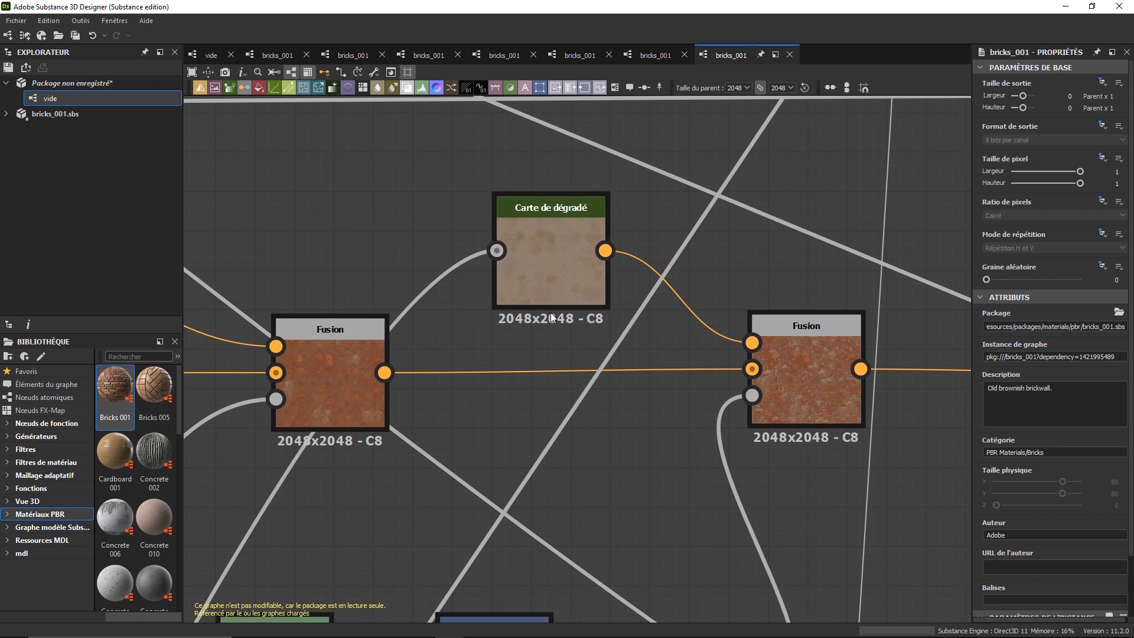
pyautogui.moveTo(579, 325); pyautogui.dragTo(503, 332, button='middle')
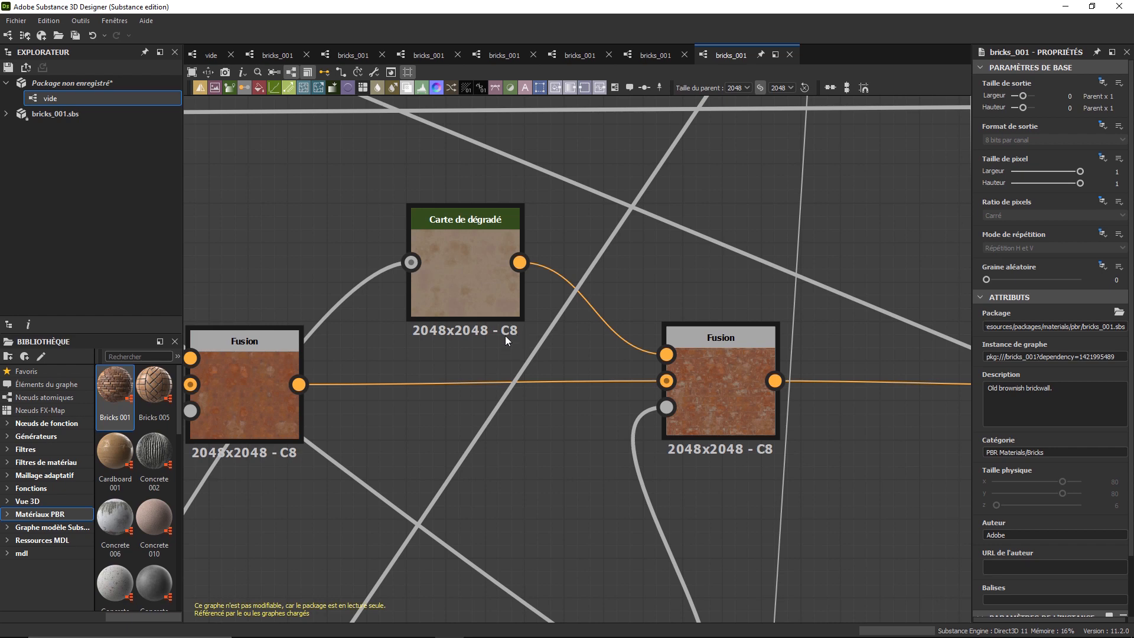
# Inspect the Déformation, Niveaux and Transformation 2D nodes that shape the brick masks.
pyautogui.scroll(-3, 506, 335)
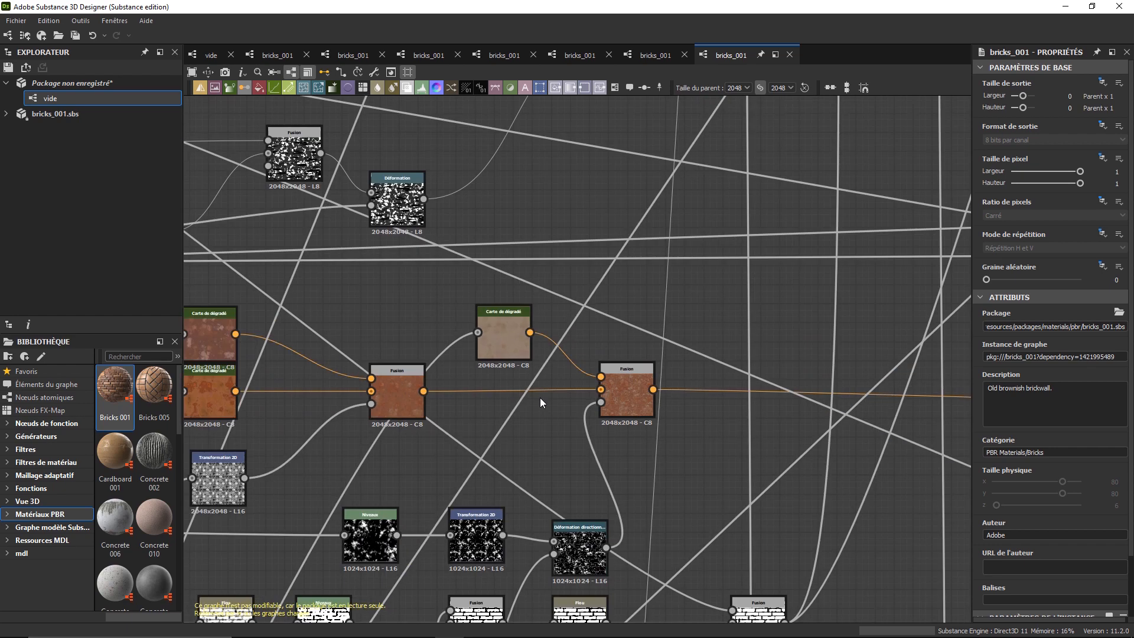
pyautogui.scroll(3, 470, 306)
pyautogui.scroll(3, 471, 304)
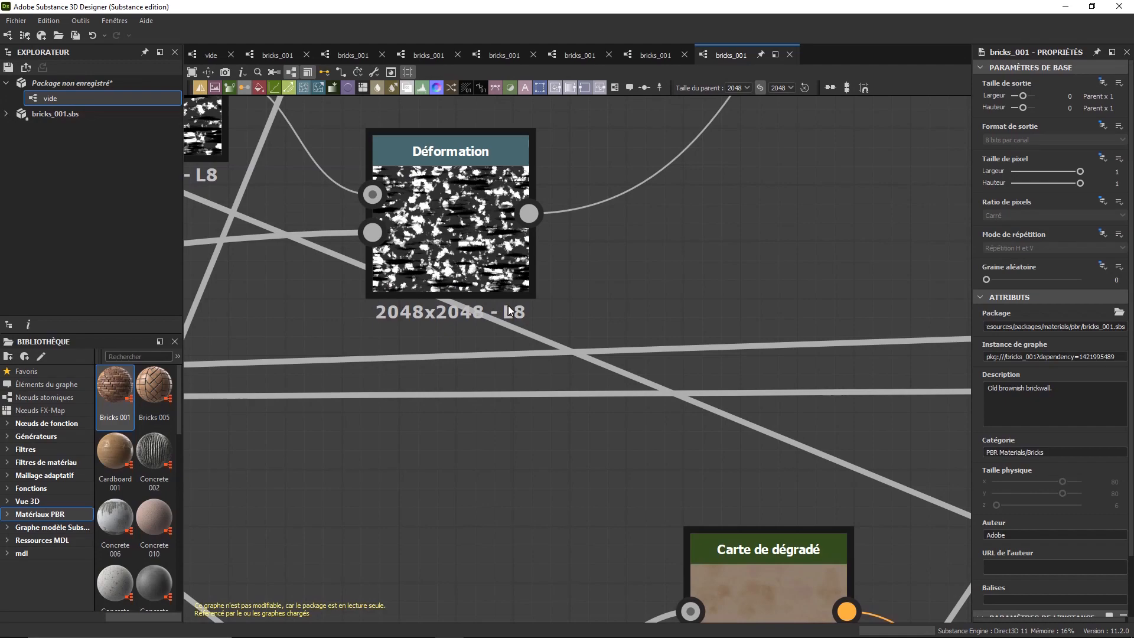
pyautogui.scroll(-4, 505, 307)
pyautogui.moveTo(313, 509); pyautogui.dragTo(587, 263, button='middle')
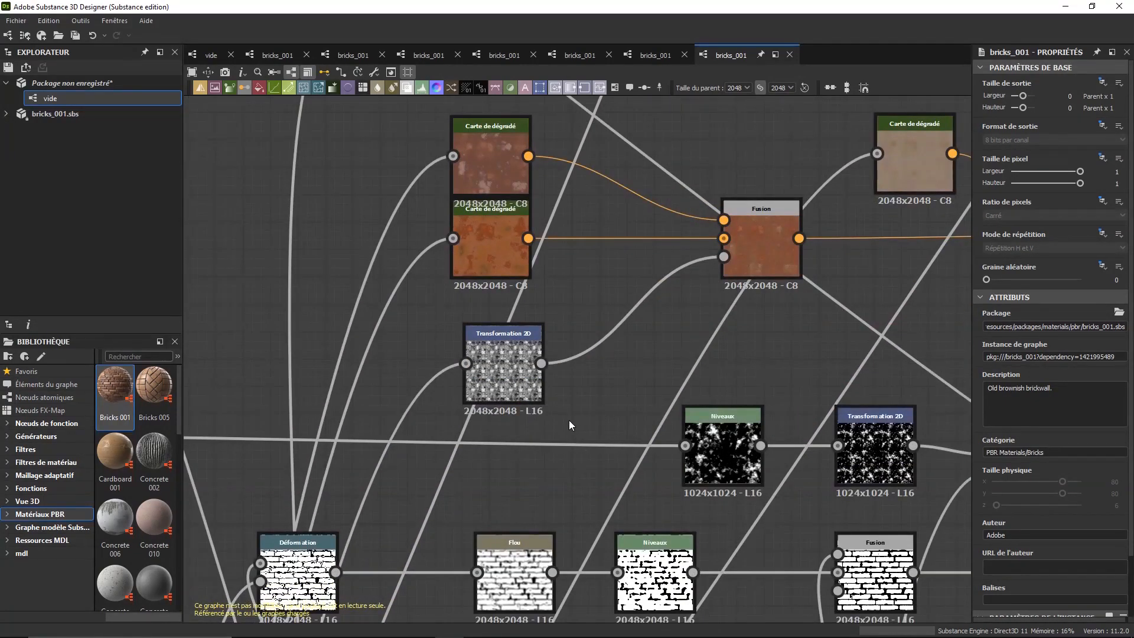
pyautogui.scroll(2, 569, 420)
pyautogui.moveTo(627, 496); pyautogui.dragTo(388, 271, button='middle')
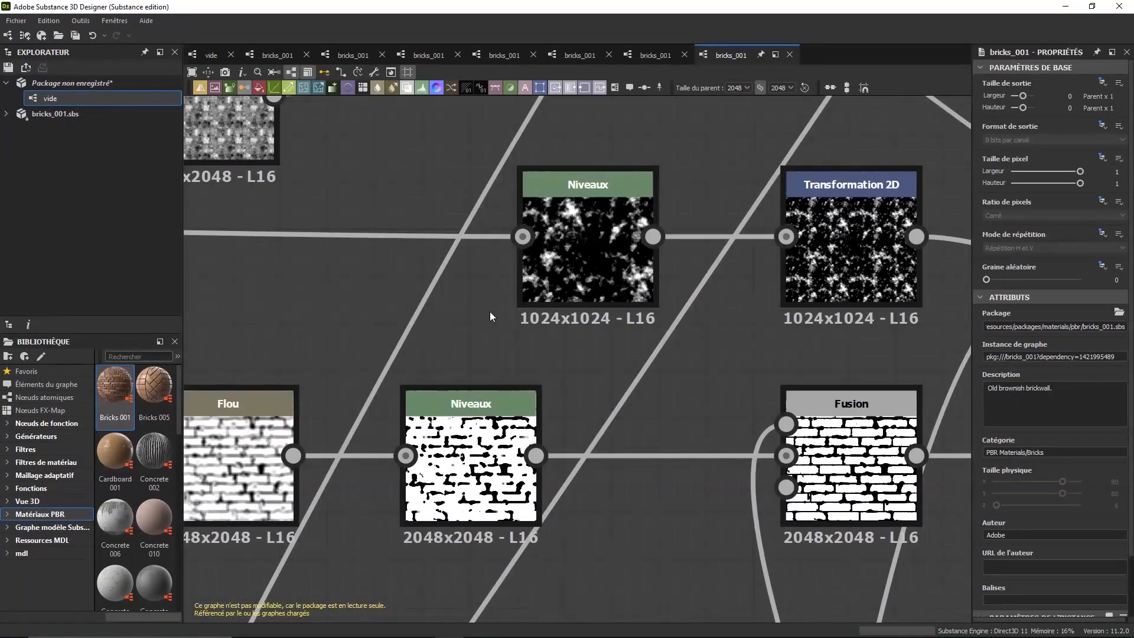
pyautogui.scroll(-5, 519, 463)
pyautogui.moveTo(826, 346); pyautogui.dragTo(545, 409, button='middle')
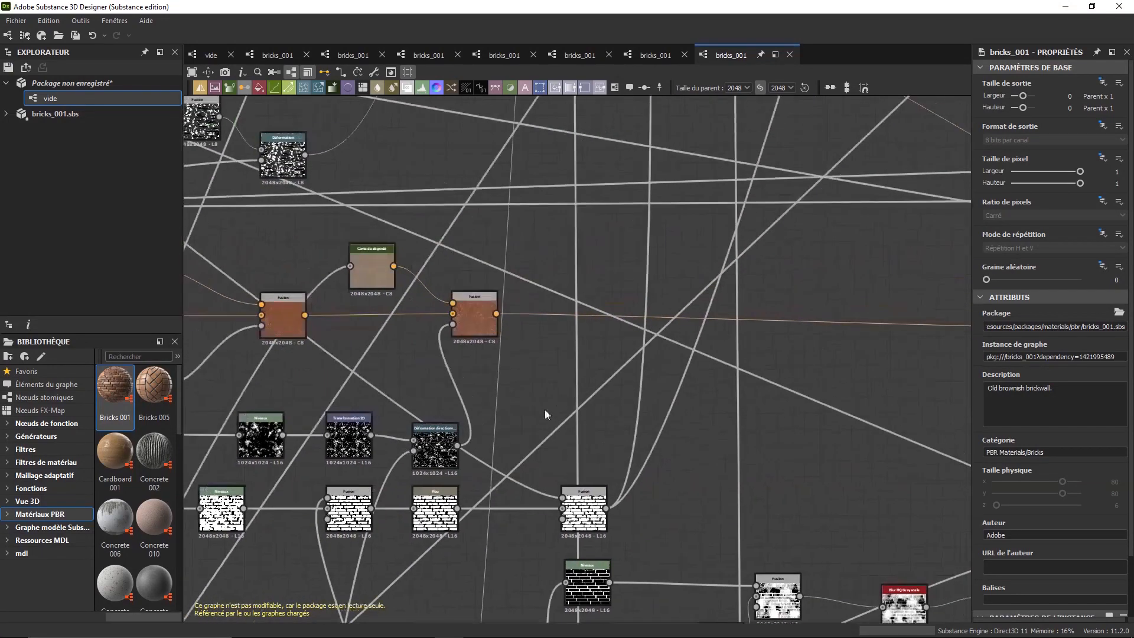
pyautogui.scroll(-3, 704, 370)
pyautogui.moveTo(672, 247); pyautogui.dragTo(719, 370, button='middle')
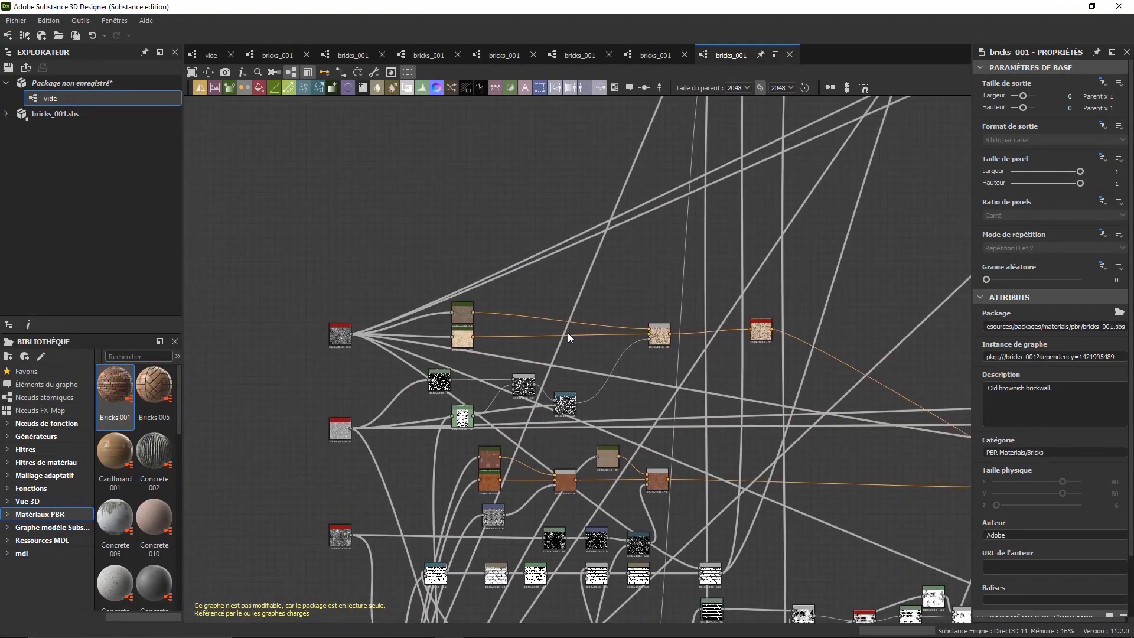
# Examine the Base Color/Metallic/Roughness conversion node and its links to the Diffuse, Specular and Glossiness outputs.
pyautogui.scroll(-3, 568, 332)
pyautogui.moveTo(652, 397); pyautogui.dragTo(455, 242, button='middle')
pyautogui.scroll(10, 735, 333)
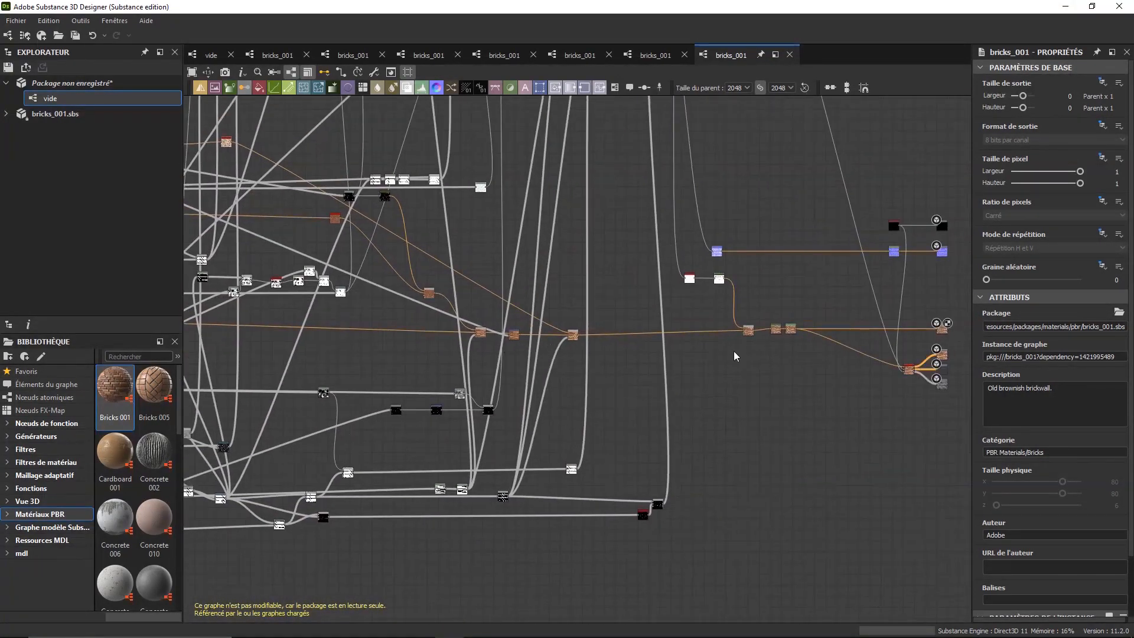
pyautogui.scroll(3, 673, 396)
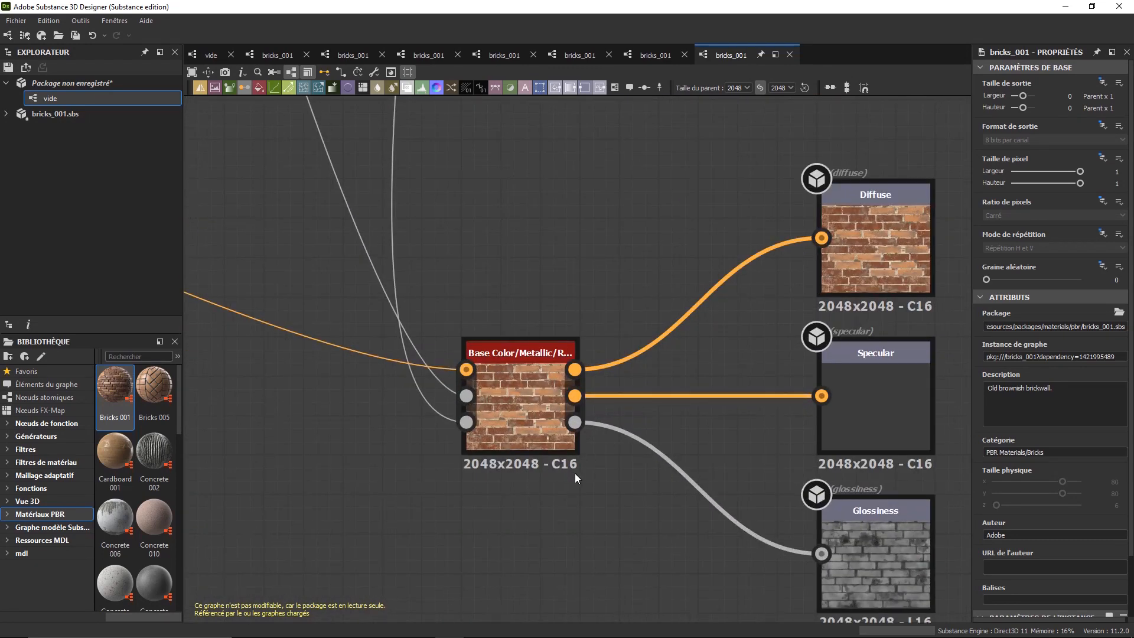
pyautogui.scroll(-8, 575, 473)
pyautogui.moveTo(295, 383); pyautogui.dragTo(550, 394, button='middle')
pyautogui.moveTo(769, 452); pyautogui.dragTo(515, 484, button='middle')
pyautogui.scroll(10, 592, 349)
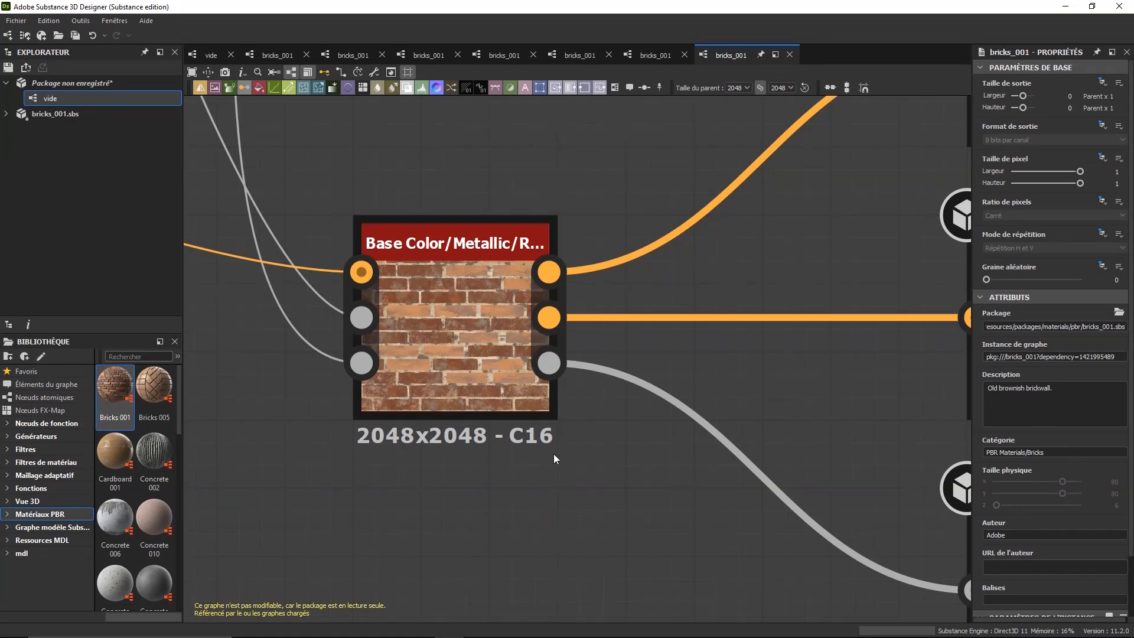
# Inspect the Couleur uniforme and Niveaux nodes feeding the Metallic and Normal outputs, and view the whole bricks_001 network.
pyautogui.scroll(-4, 555, 454)
pyautogui.moveTo(538, 304); pyautogui.dragTo(559, 542, button='middle')
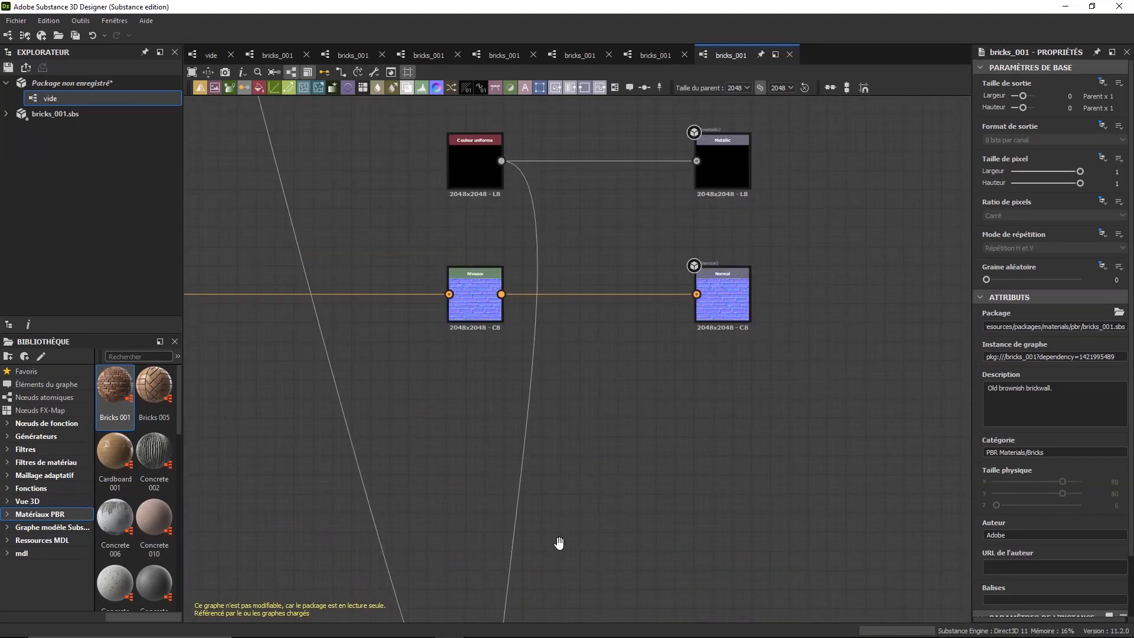
pyautogui.scroll(5, 472, 307)
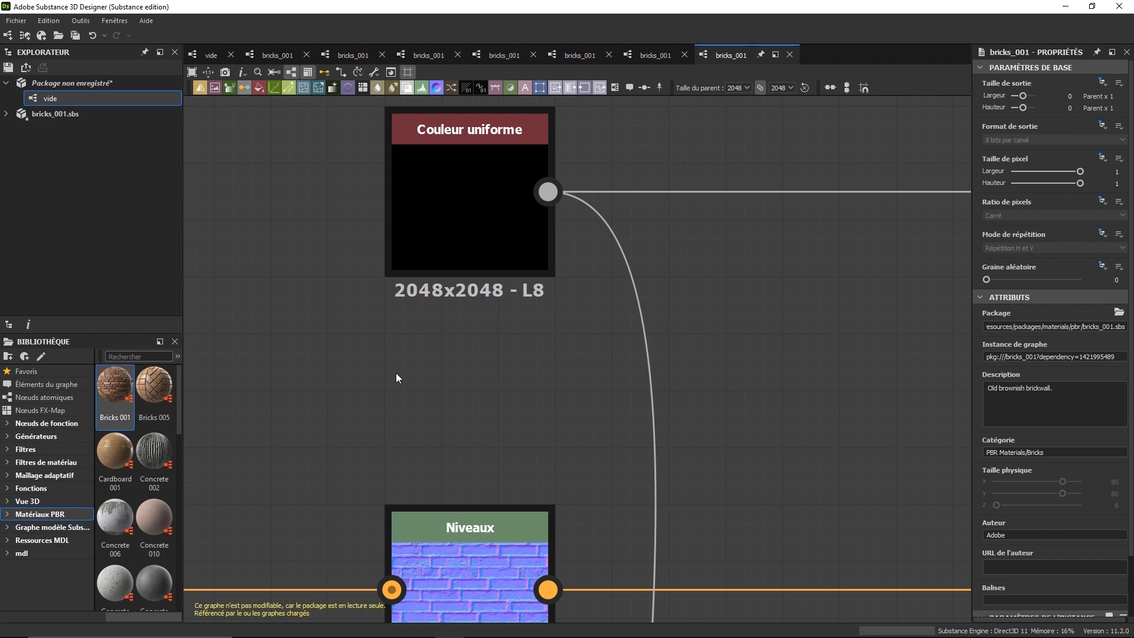
pyautogui.scroll(-3, 396, 374)
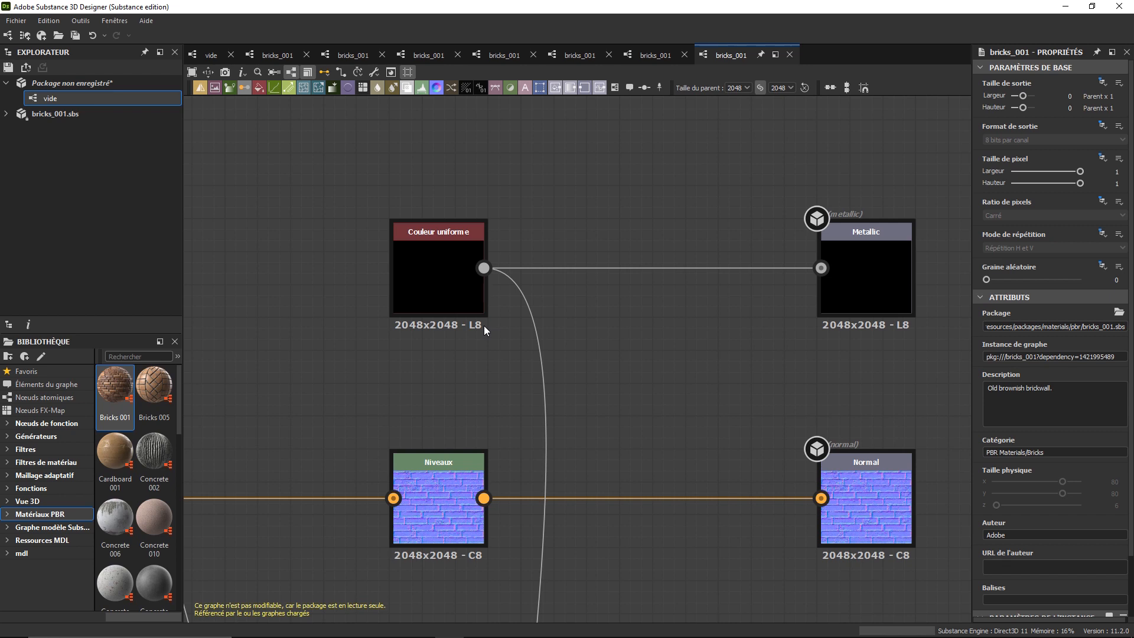
pyautogui.scroll(-10, 623, 459)
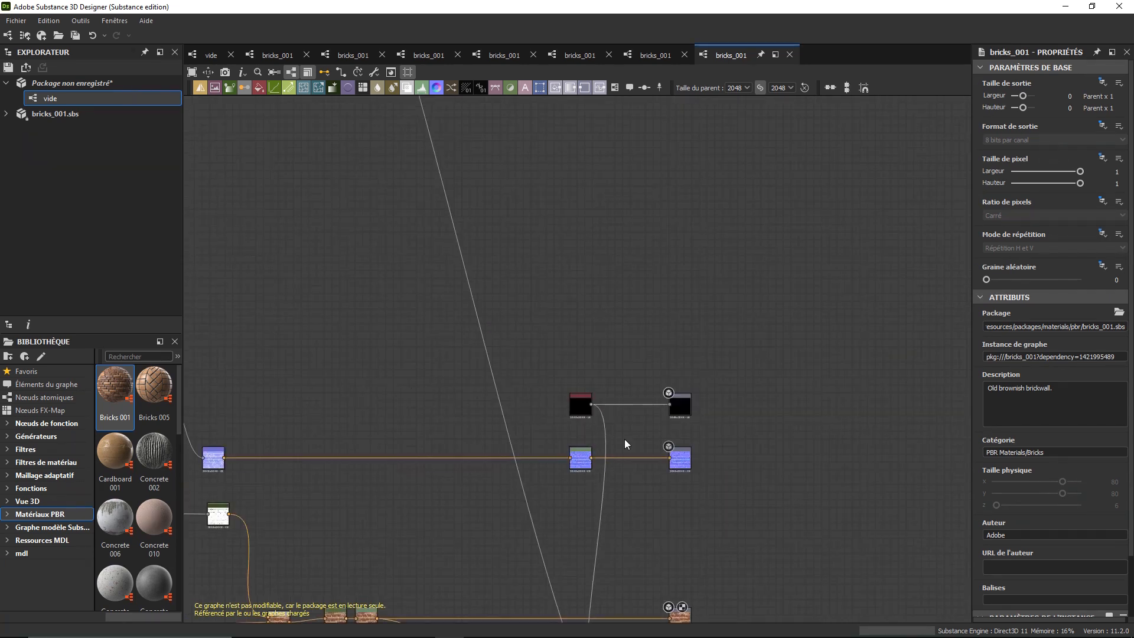
pyautogui.moveTo(579, 318); pyautogui.dragTo(537, 358, button='middle')
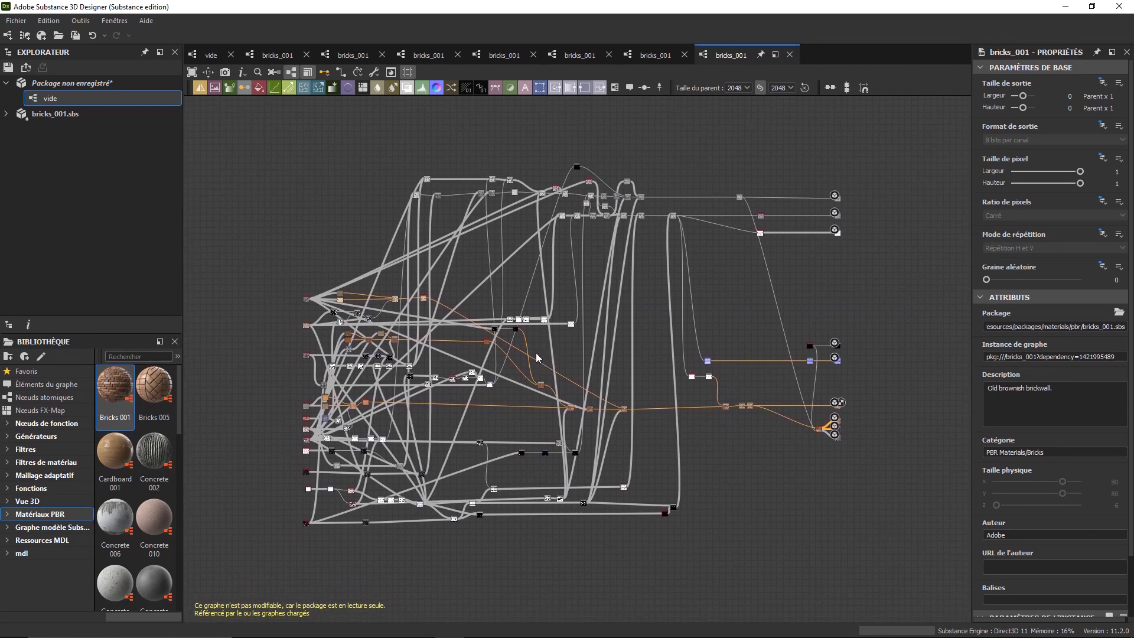
# Return to the vide graph and add a Material Adjustment Blend node from the Filtres de matériau category beside Bricks 001.
pyautogui.doubleClick(81, 95)
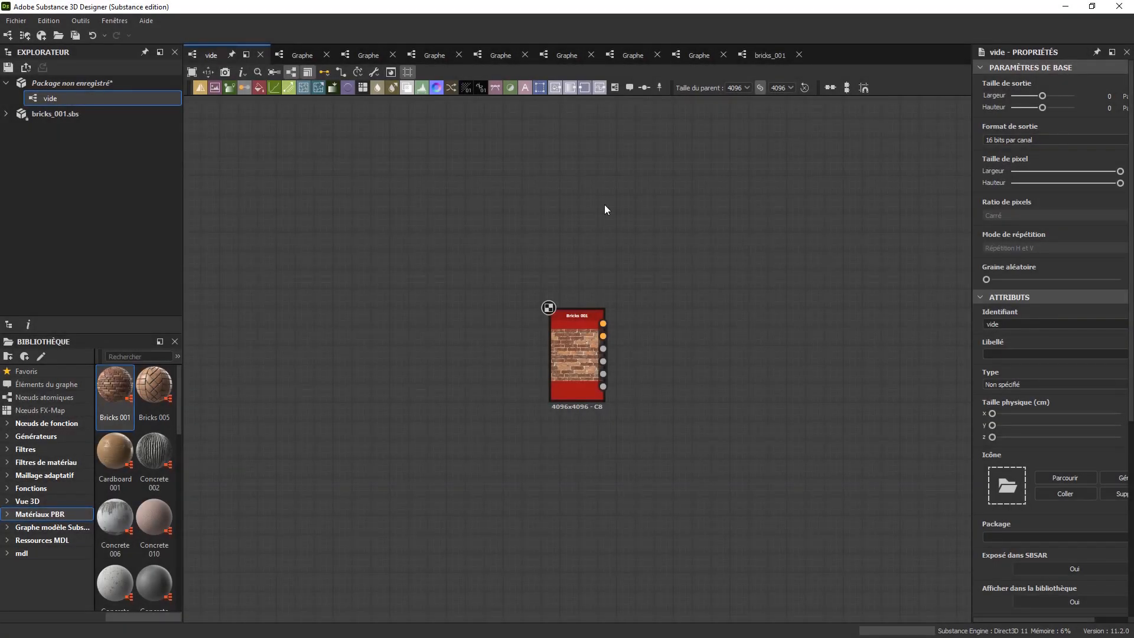
pyautogui.click(52, 462)
pyautogui.scroll(-3, 157, 488)
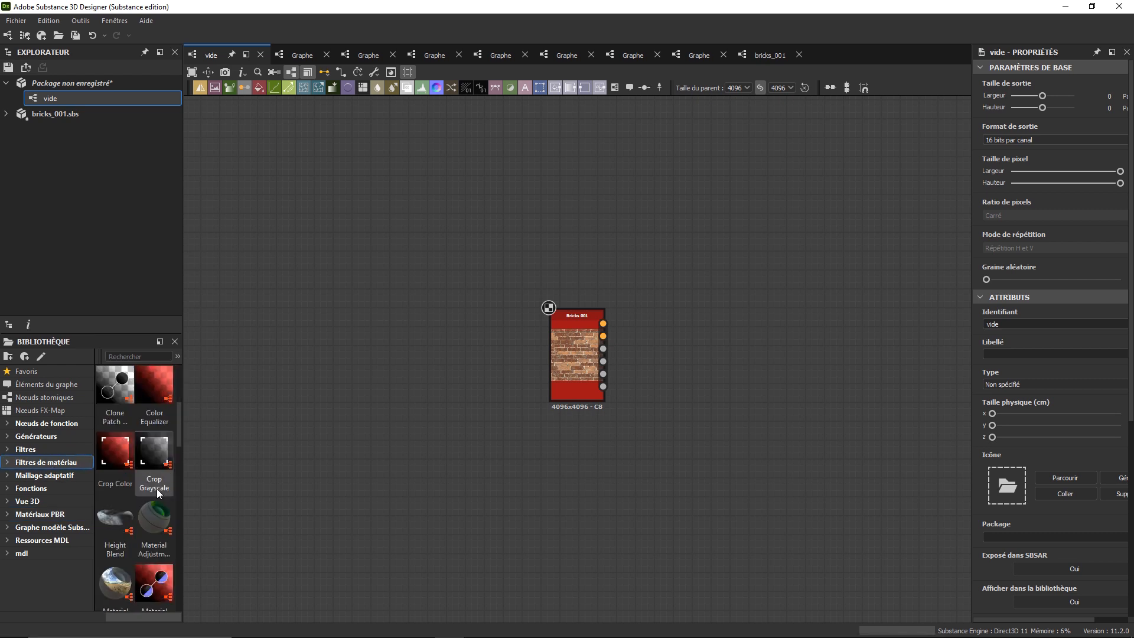
pyautogui.moveTo(150, 523); pyautogui.dragTo(782, 357)
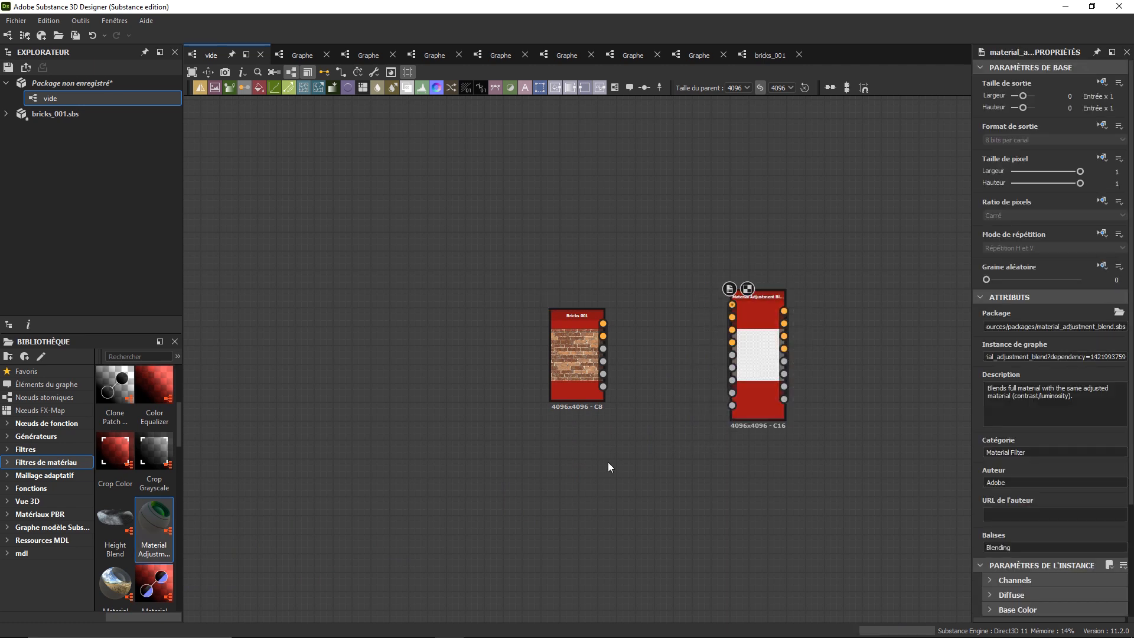
pyautogui.press('f')
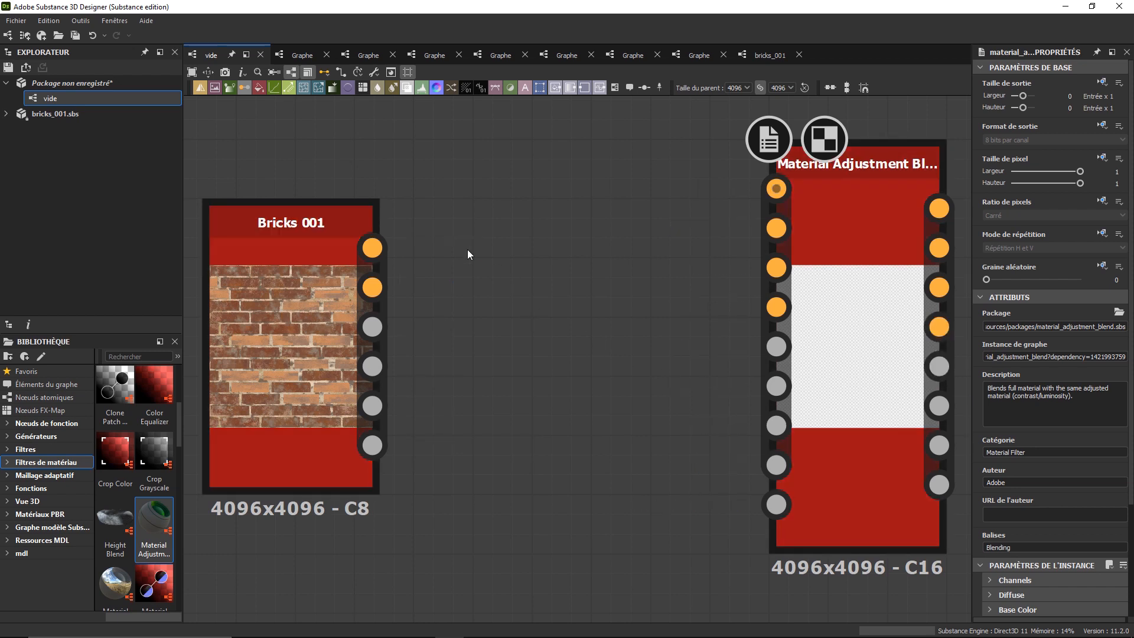
# Try linking the Base Color, Normal and Roughness outputs of Bricks 001 one by one to Material Adjustment Blend, and delete these links.
pyautogui.moveTo(373, 248); pyautogui.dragTo(771, 227)
pyautogui.moveTo(372, 288); pyautogui.dragTo(755, 269)
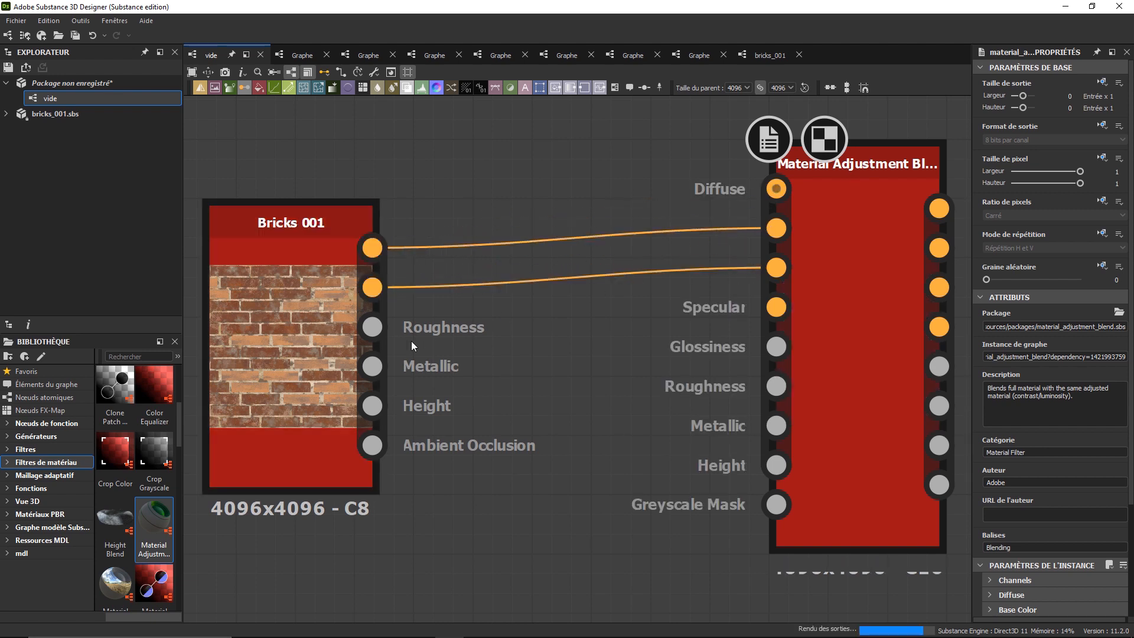
pyautogui.moveTo(372, 326); pyautogui.dragTo(768, 378)
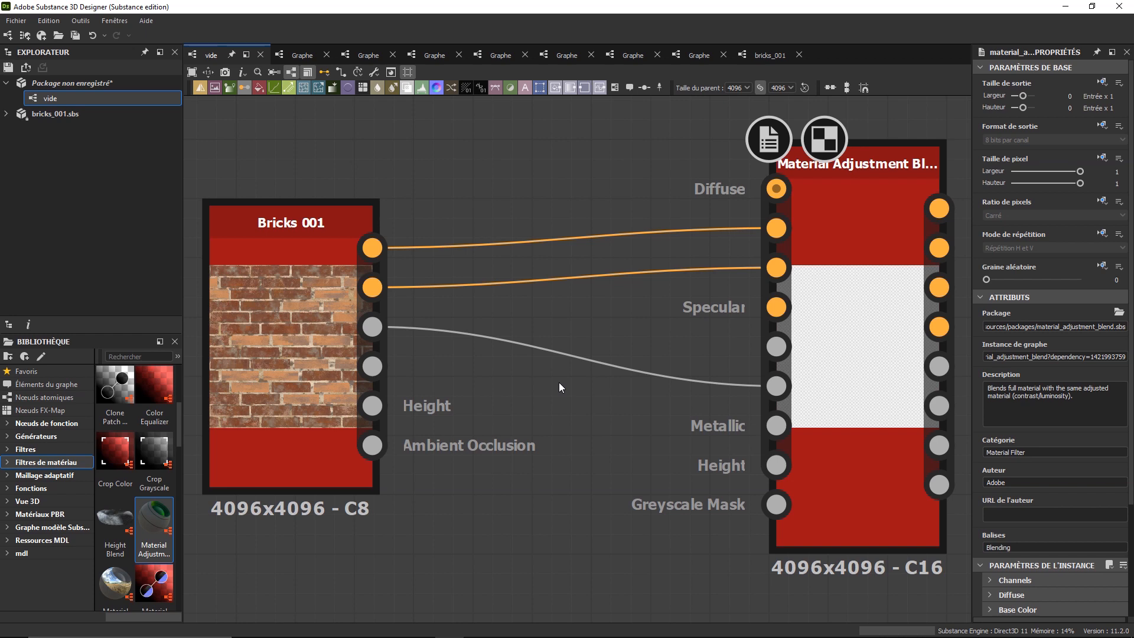
pyautogui.moveTo(587, 188); pyautogui.dragTo(590, 421)
pyautogui.press('Delete')
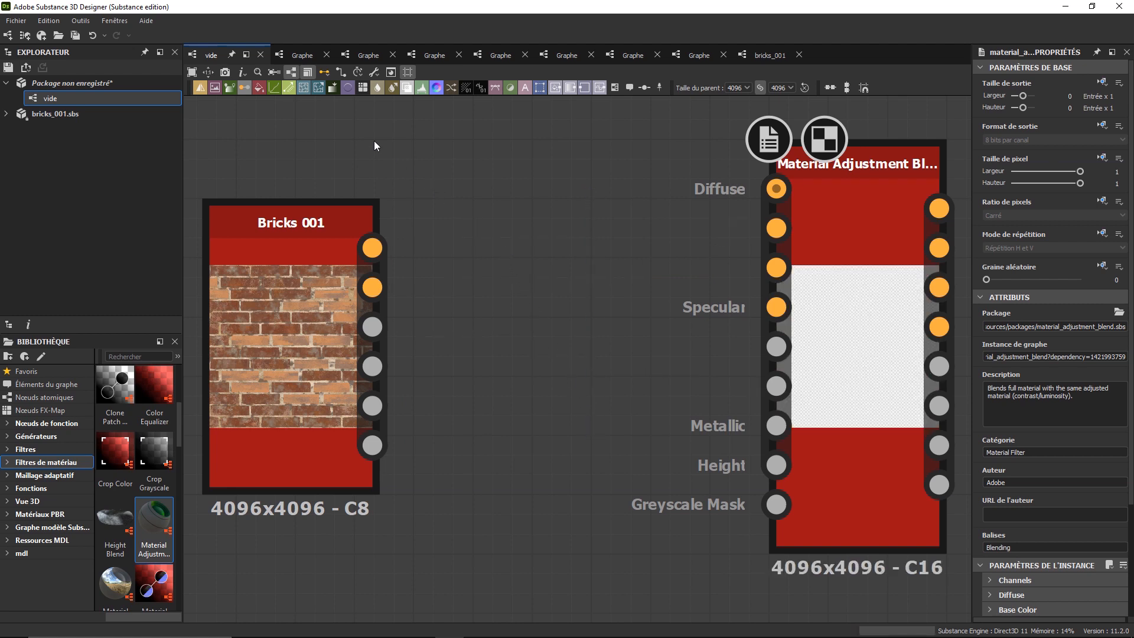
# Switch the link creation mode to Matériau and connect all matching channels of Bricks 001 to Material Adjustment Blend at once.
pyautogui.click(325, 75)
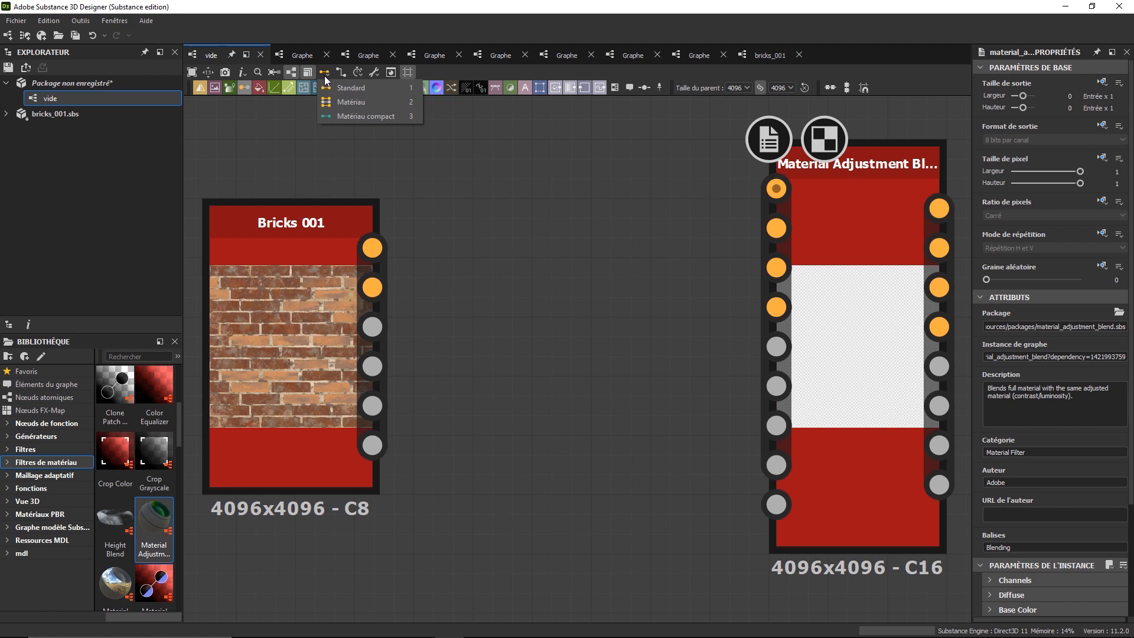
pyautogui.click(345, 101)
pyautogui.moveTo(373, 248); pyautogui.dragTo(757, 224)
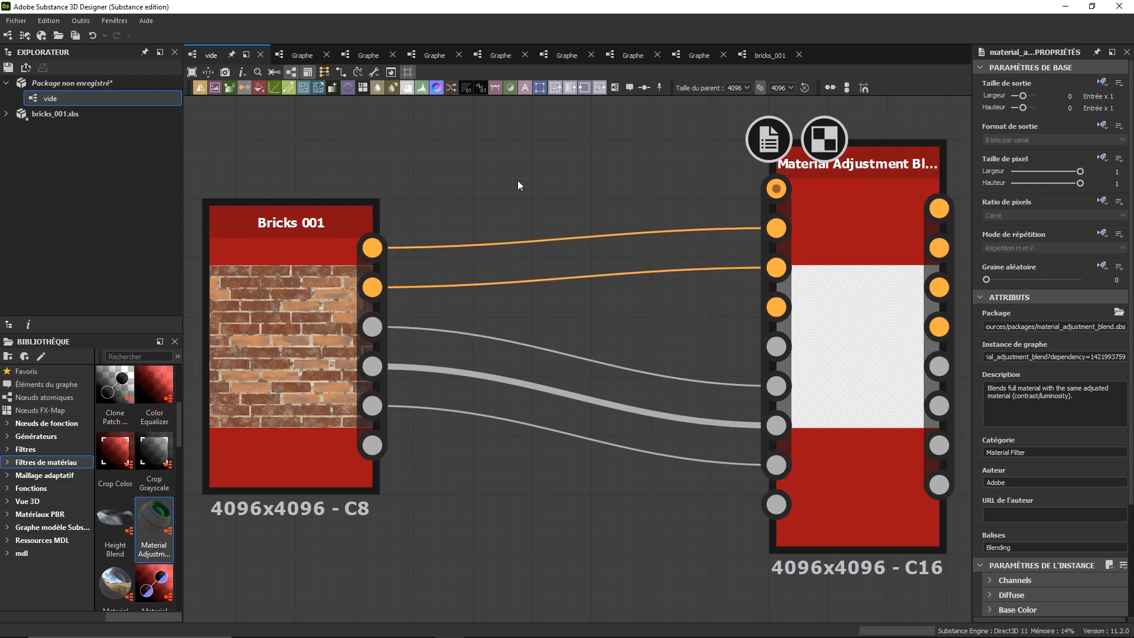
# Delete all links between the Bricks 001 and Material Adjustment Blend nodes.
pyautogui.moveTo(517, 179); pyautogui.dragTo(530, 527)
pyautogui.press('Delete')
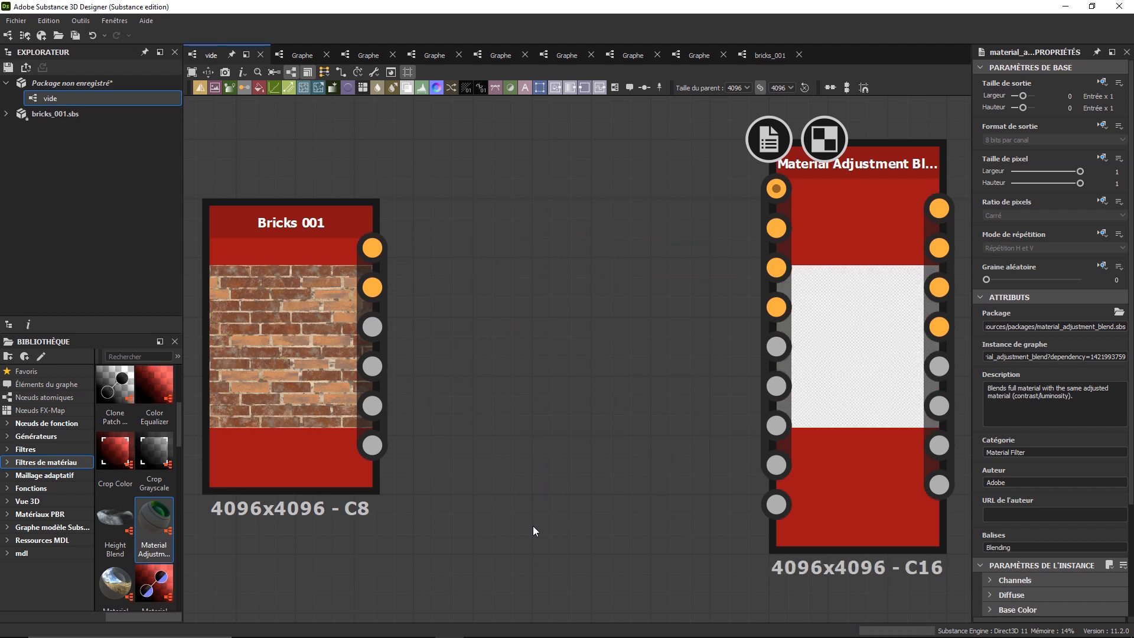
# Switch the link creation mode to Matériau compact and connect Bricks 001 to the first Material Adjustment Blend input.
pyautogui.click(325, 73)
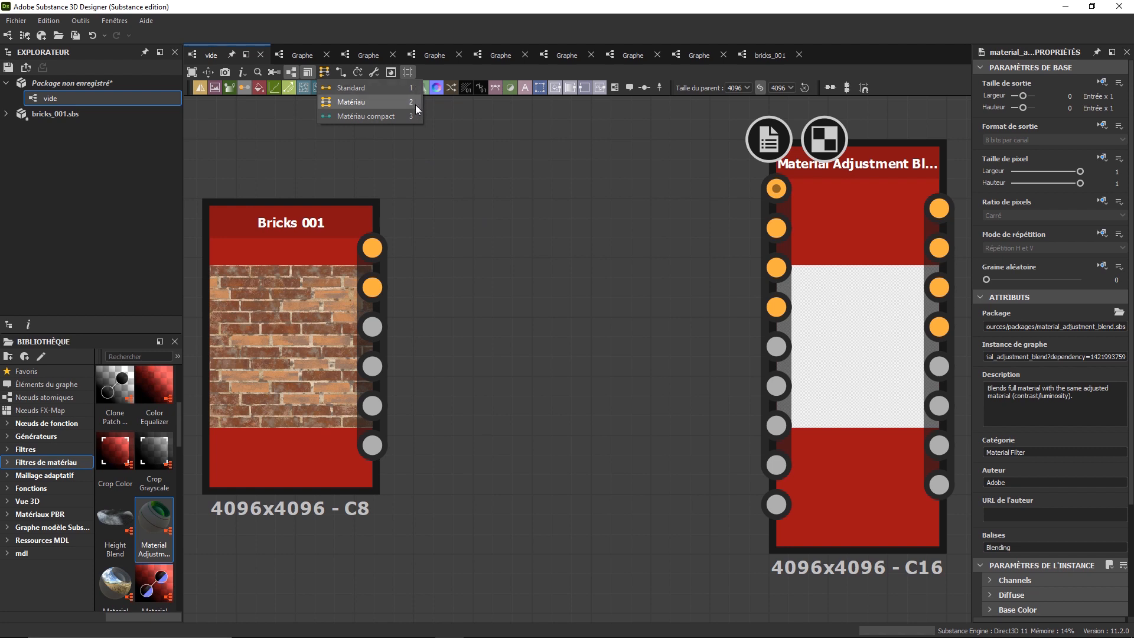
pyautogui.click(513, 229)
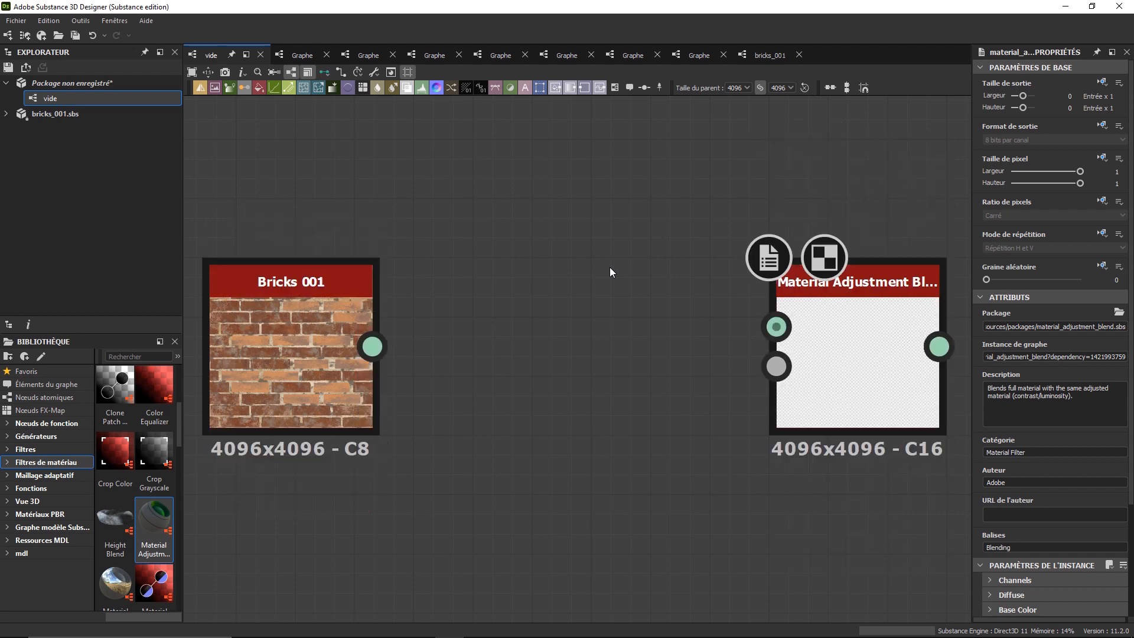
pyautogui.moveTo(378, 355); pyautogui.dragTo(769, 321)
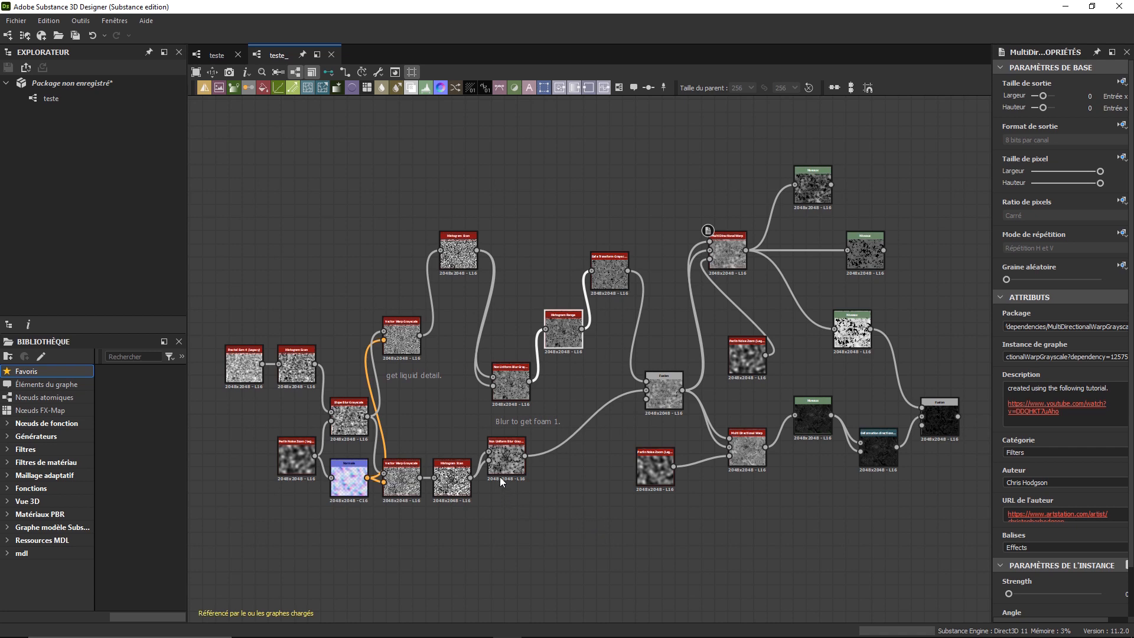
# Move the lower Vector Warp Grayscale and Histogram Scan nodes out of line, and align the lower four-node chain from the blue Normale node horizontally.
pyautogui.moveTo(460, 483); pyautogui.dragTo(413, 452)
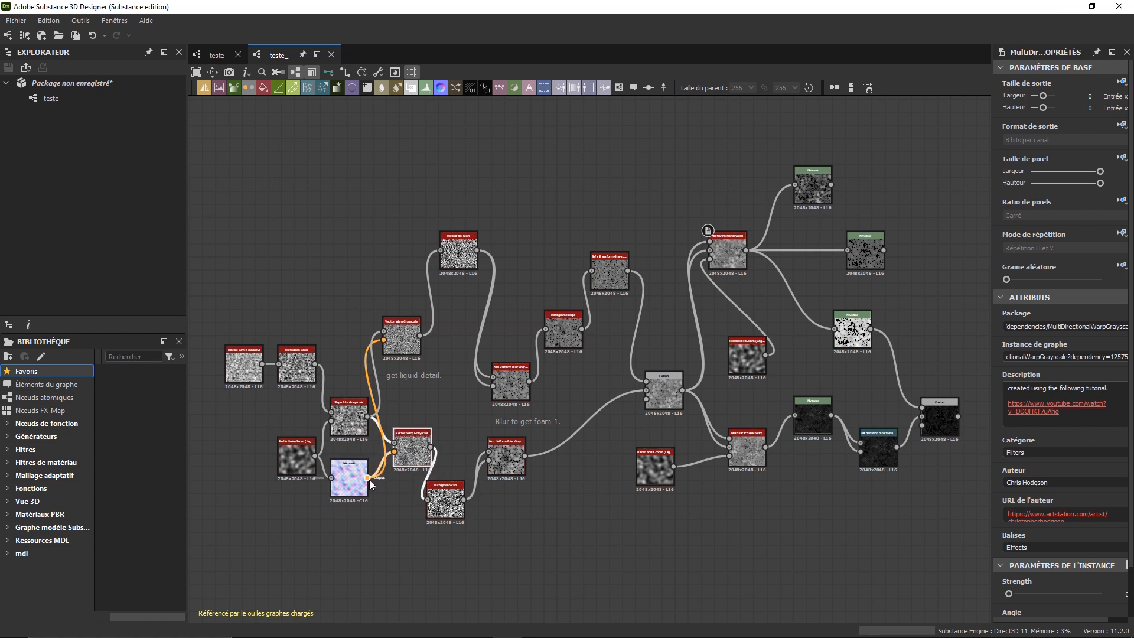
pyautogui.moveTo(427, 369); pyautogui.dragTo(558, 334, button='middle')
pyautogui.scroll(2, 558, 385)
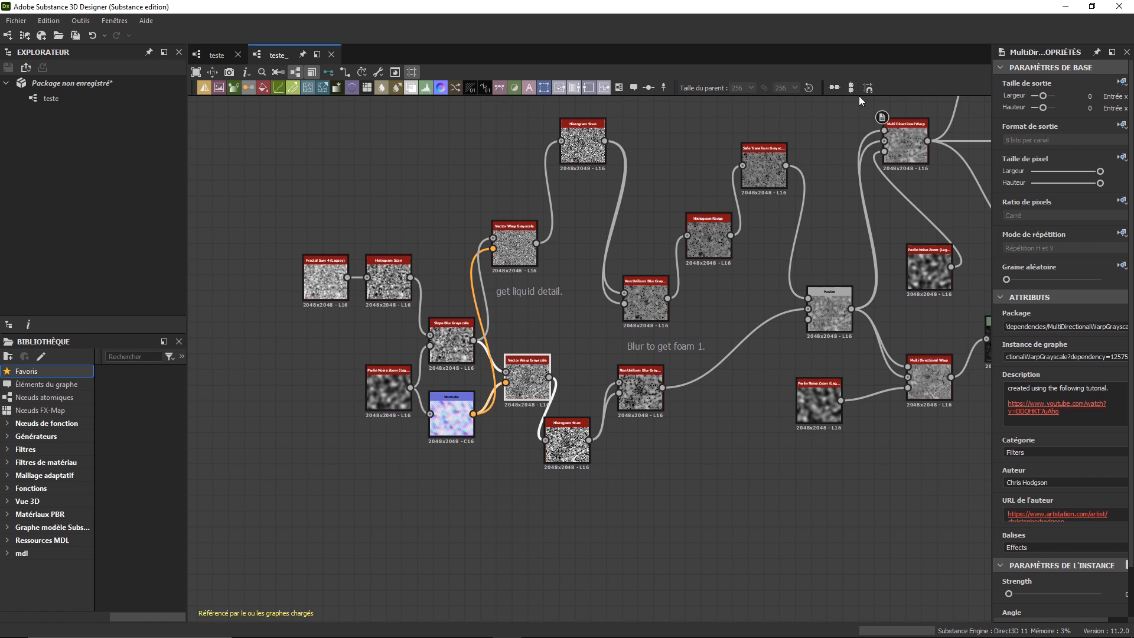
pyautogui.moveTo(702, 473); pyautogui.dragTo(451, 393)
pyautogui.moveTo(527, 379); pyautogui.dragTo(551, 394)
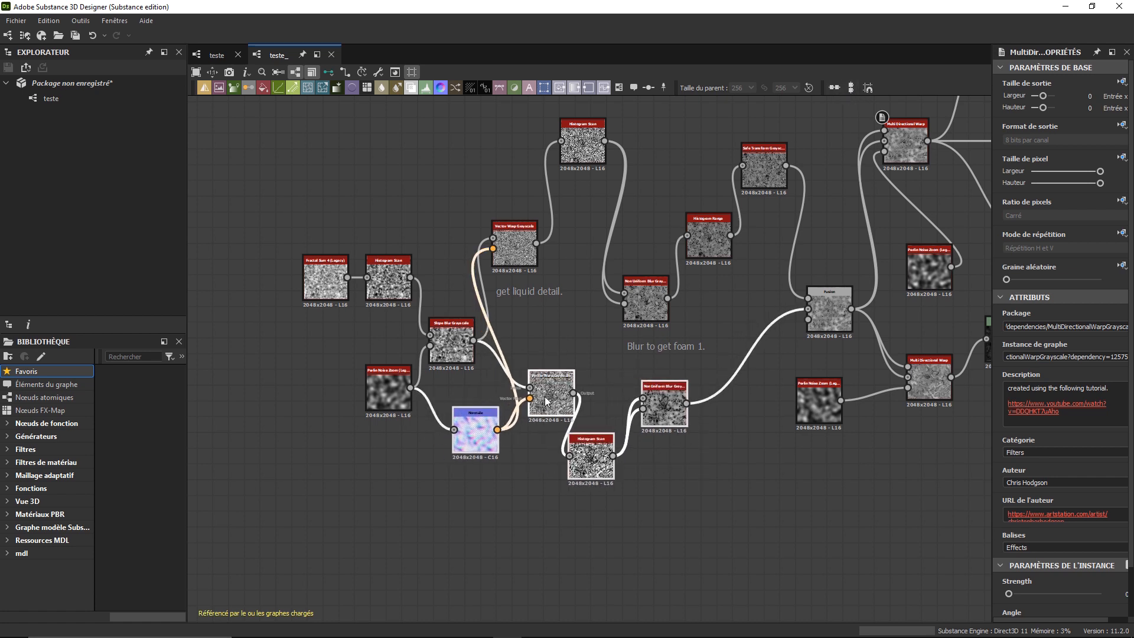
pyautogui.click(834, 87)
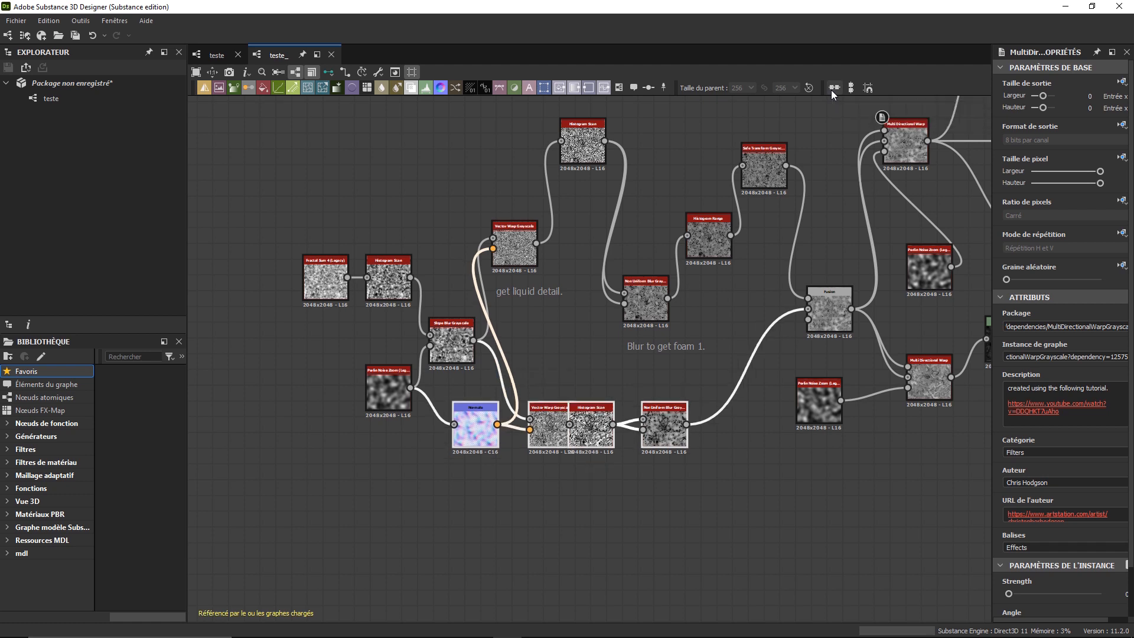
# Align the three green nodes fed by the upper Multi Directional Warp vertically, and move them together slightly higher in the graph.
pyautogui.scroll(-3, 593, 400)
pyautogui.moveTo(781, 325); pyautogui.dragTo(663, 338, button='middle')
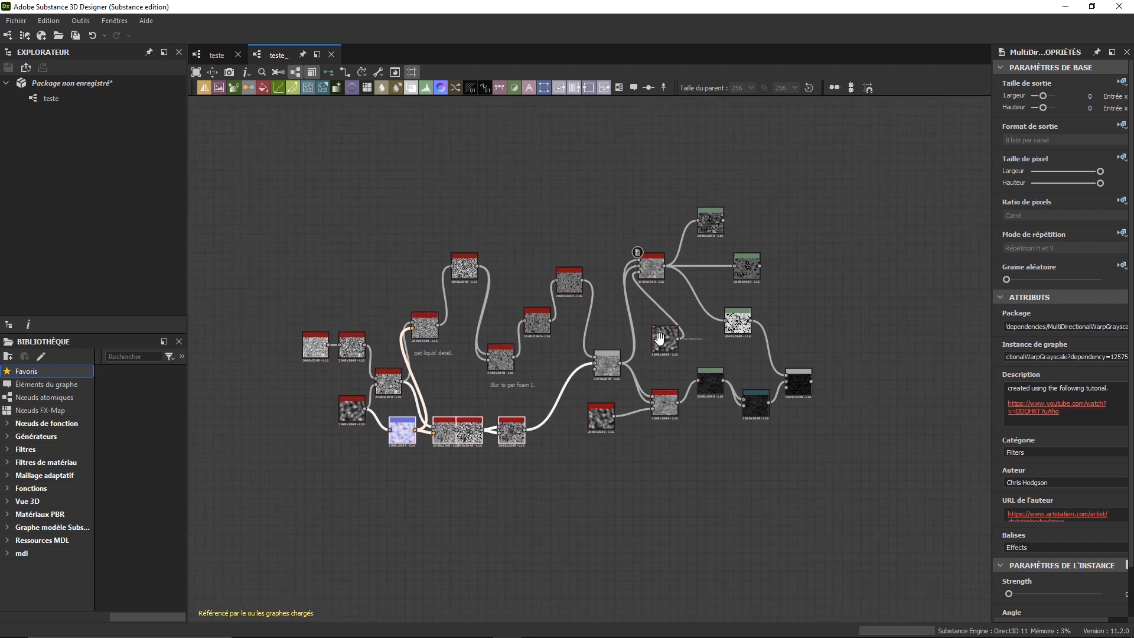
pyautogui.scroll(2, 739, 282)
pyautogui.moveTo(820, 166); pyautogui.dragTo(713, 339)
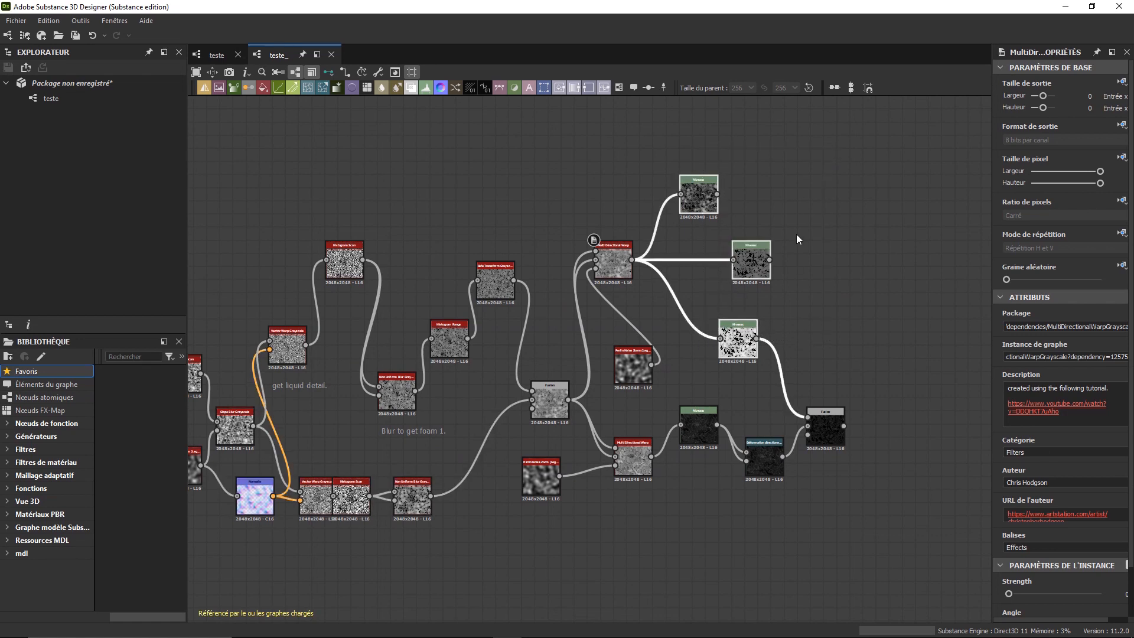
pyautogui.click(851, 88)
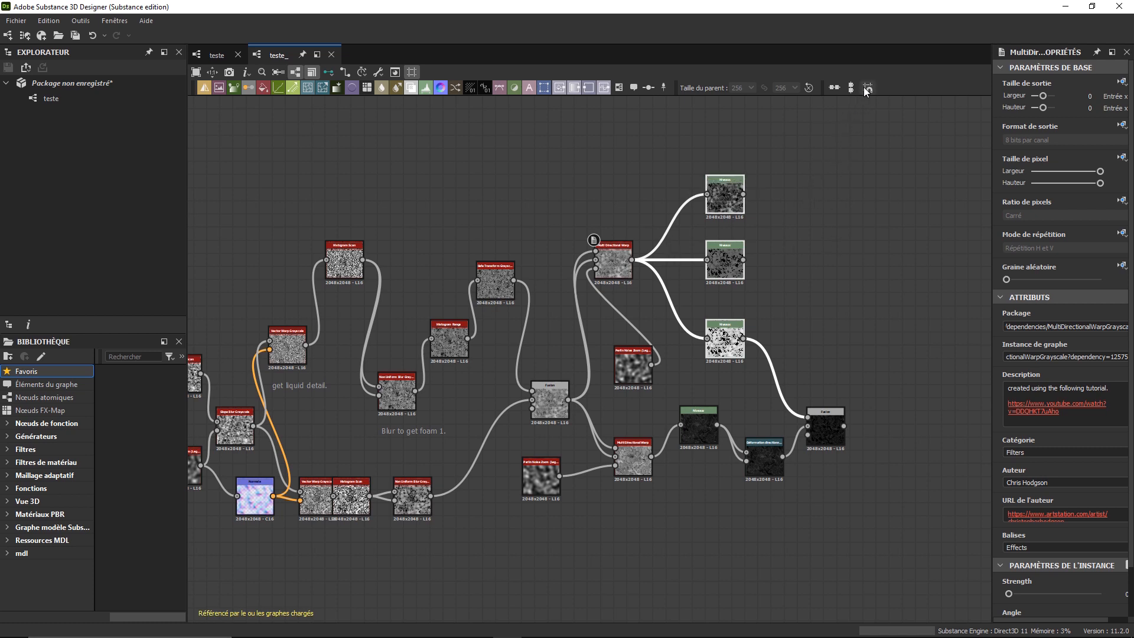
pyautogui.moveTo(733, 199); pyautogui.dragTo(743, 157)
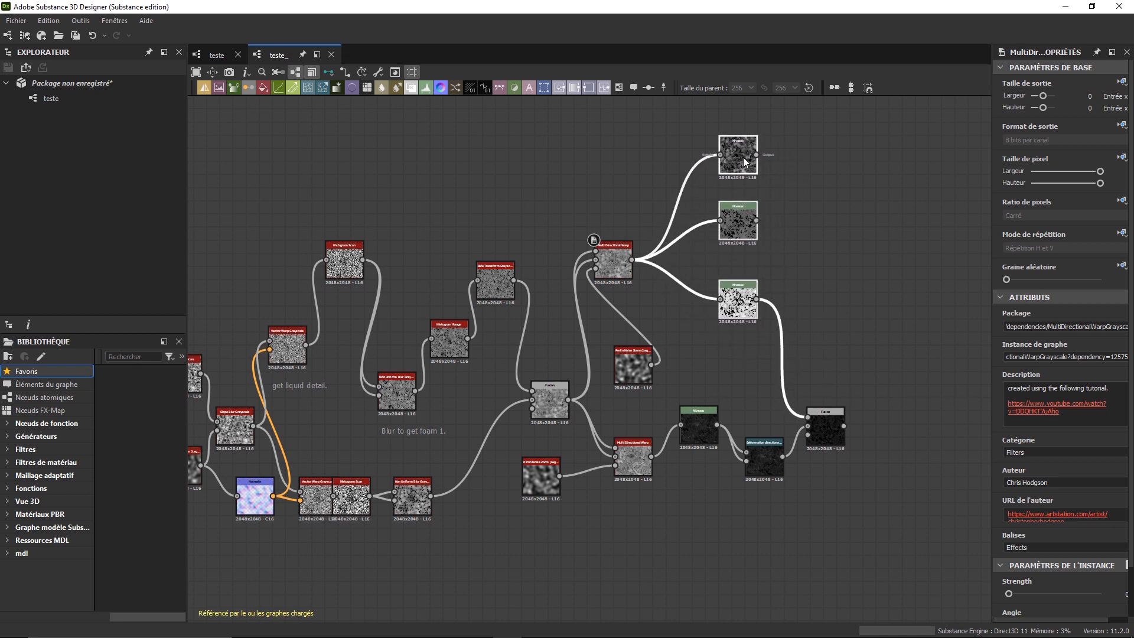
pyautogui.click(707, 371)
pyautogui.press('f')
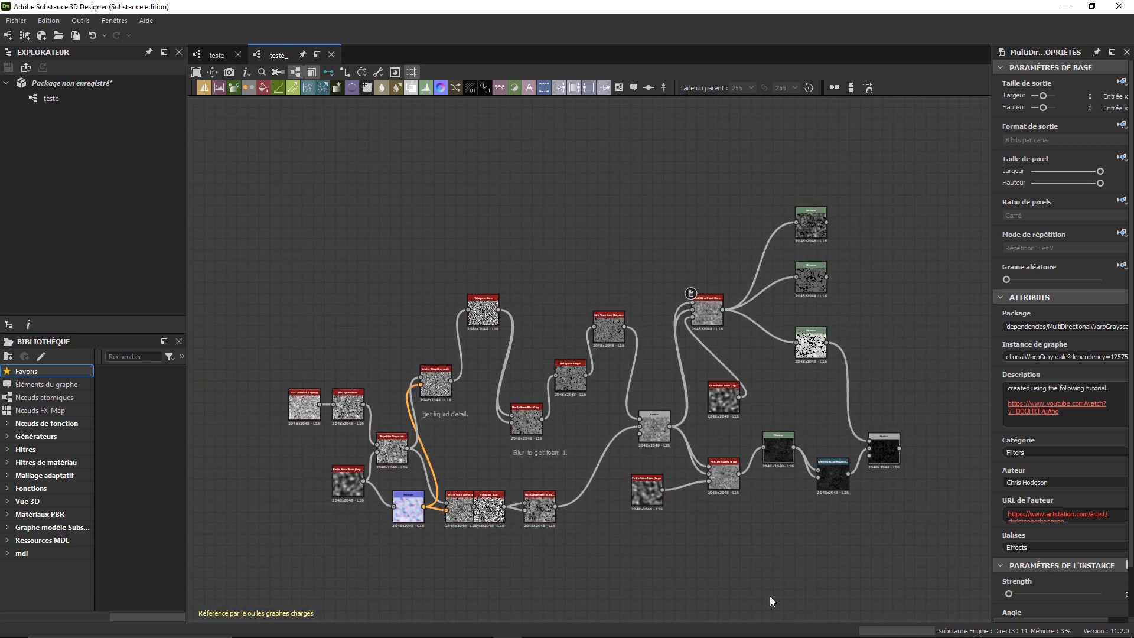
pyautogui.press('f')
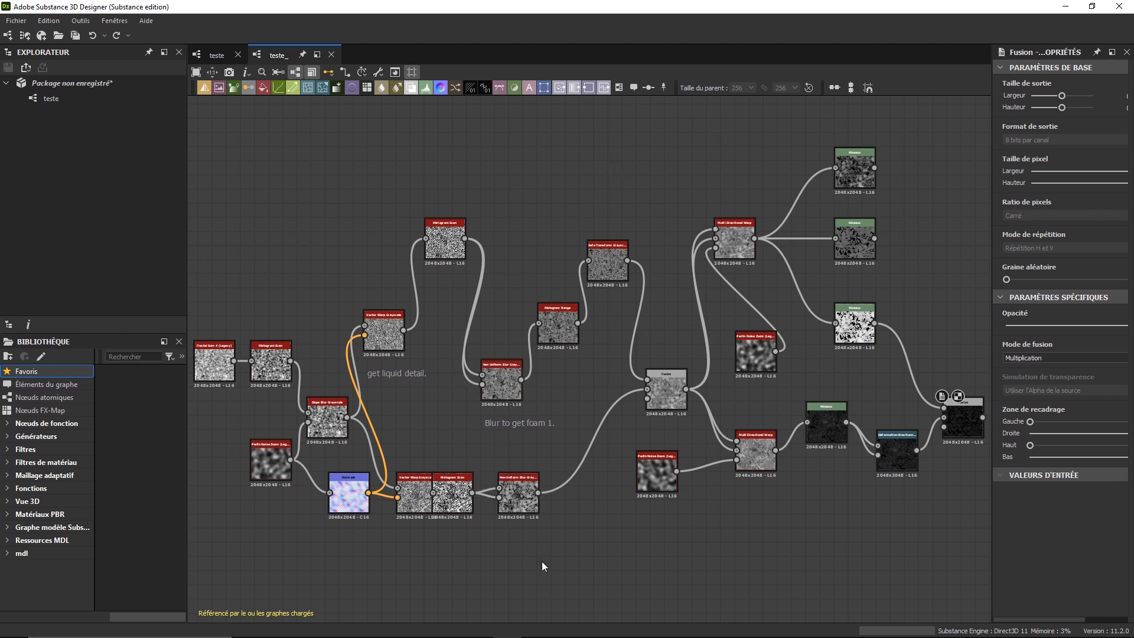
# Duplicate the Perlin Noise Zoom node beside the lower Multi Directional Warp into a row of four copies below the graph.
pyautogui.click(650, 481)
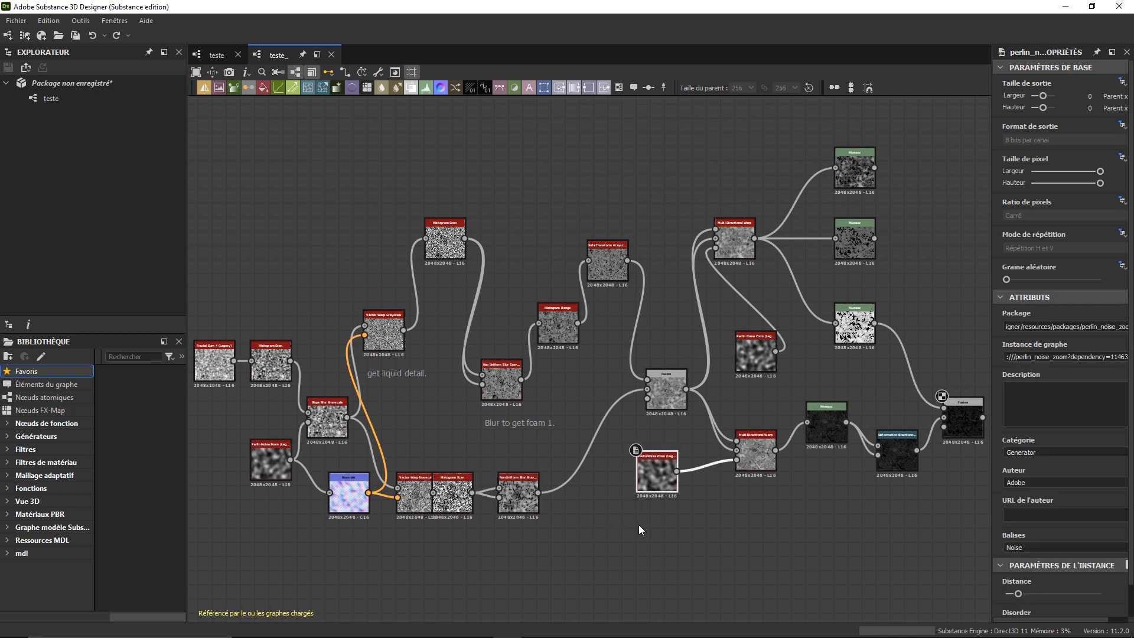
pyautogui.hotkey('ctrl', 'v')
pyautogui.moveTo(596, 373); pyautogui.dragTo(605, 562)
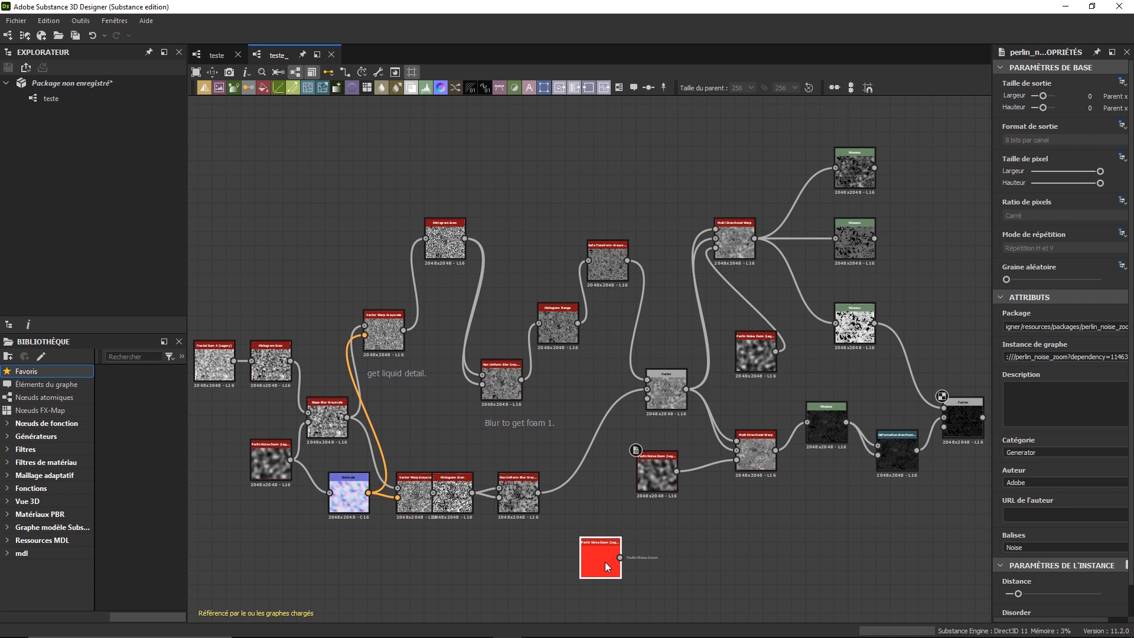
pyautogui.hotkey('ctrl', 'v')
pyautogui.moveTo(593, 367); pyautogui.dragTo(673, 559)
pyautogui.moveTo(734, 547); pyautogui.dragTo(582, 556)
pyautogui.hotkey('ctrl', 'c')
pyautogui.hotkey('ctrl', 'v')
pyautogui.moveTo(562, 368); pyautogui.dragTo(739, 548)
# Duplicate the row of four Perlin Noise Zoom copies and place the new row above the graph.
pyautogui.moveTo(869, 535); pyautogui.dragTo(573, 548)
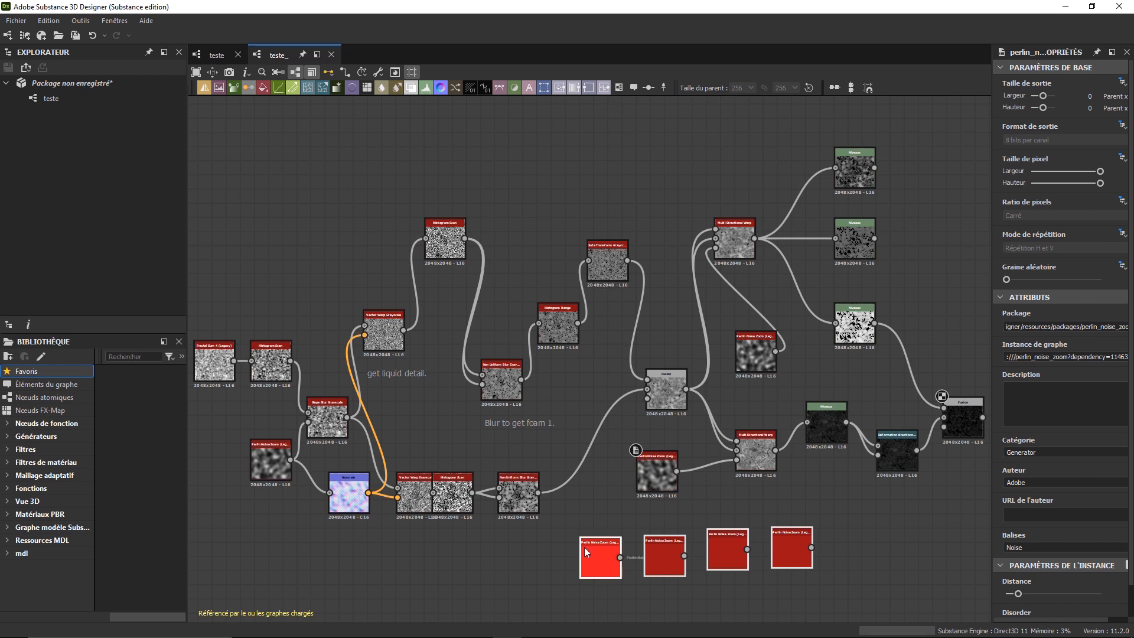
pyautogui.hotkey('ctrl', 'v')
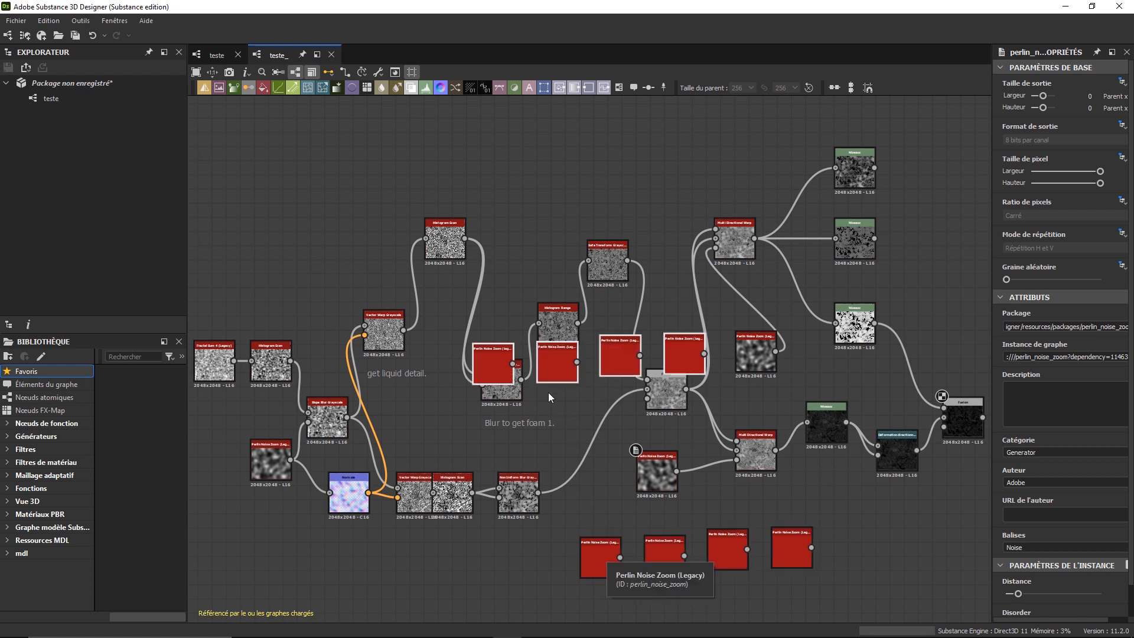
pyautogui.moveTo(497, 369); pyautogui.dragTo(491, 159)
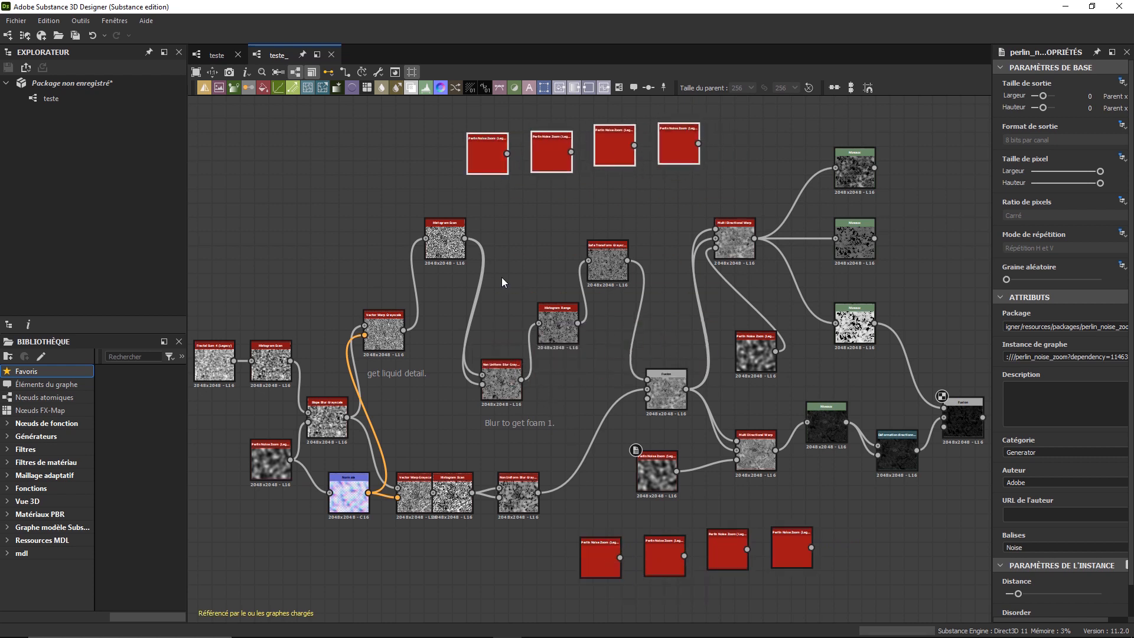
pyautogui.click(521, 252)
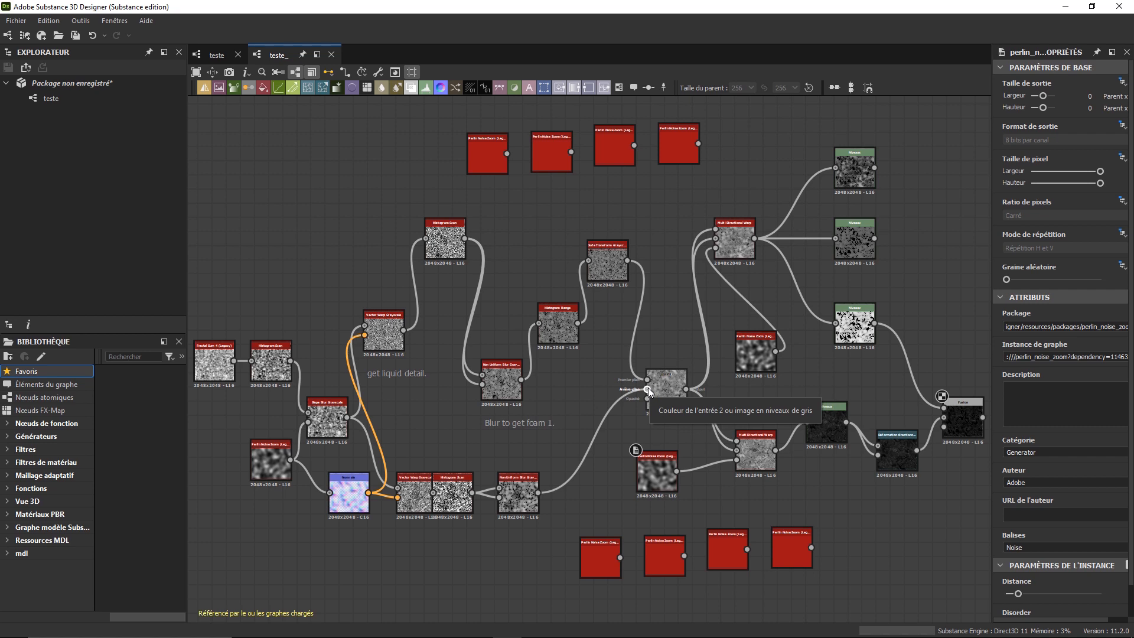
# Reroute the lower Non Uniform Blur link from the central Fusion node's second input to the lower Multi Directional Warp, and link it to Fusion's third input.
pyautogui.moveTo(647, 390); pyautogui.dragTo(736, 461)
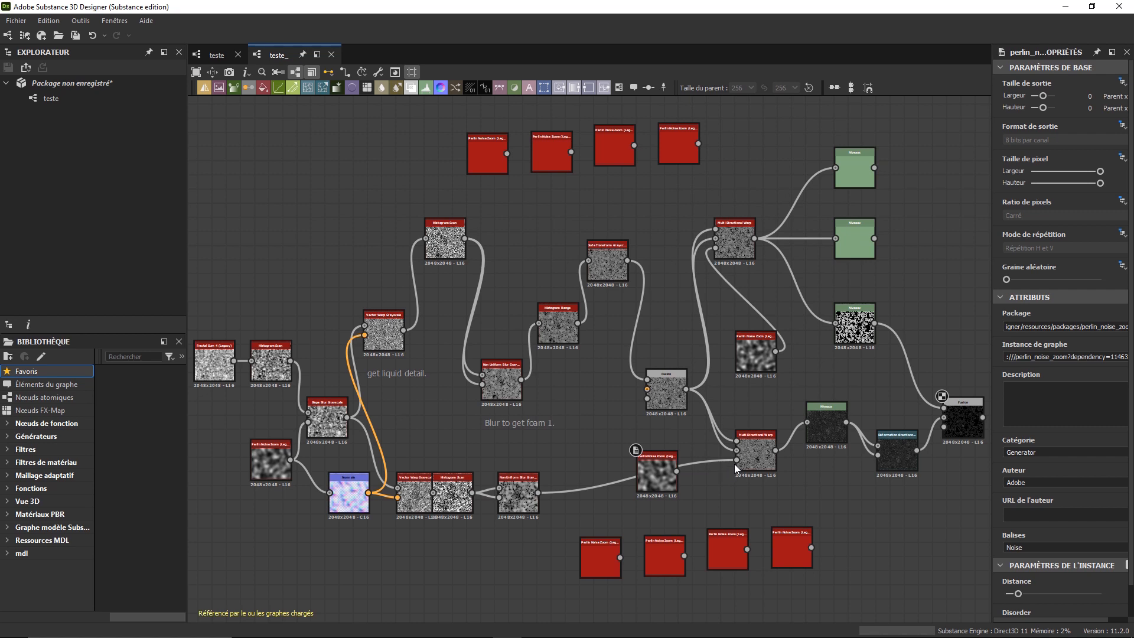
pyautogui.moveTo(736, 460); pyautogui.dragTo(648, 399)
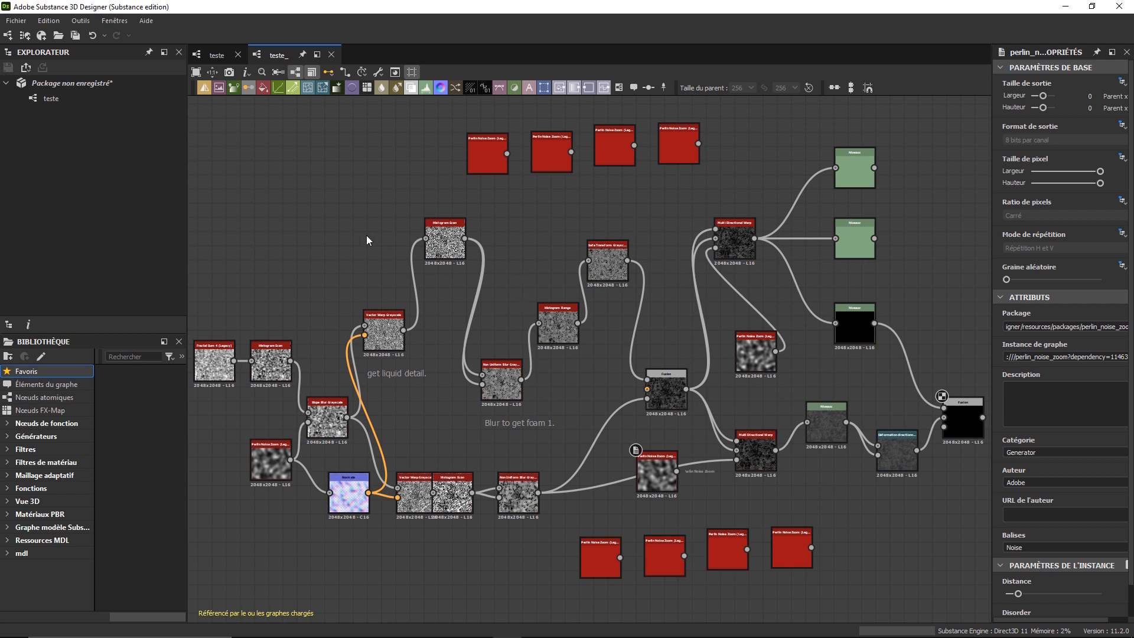
# Insert a dot node on the link between the upper Vector Warp Grayscale and Histogram Scan, and move it far above the graph's left end.
pyautogui.doubleClick(415, 288)
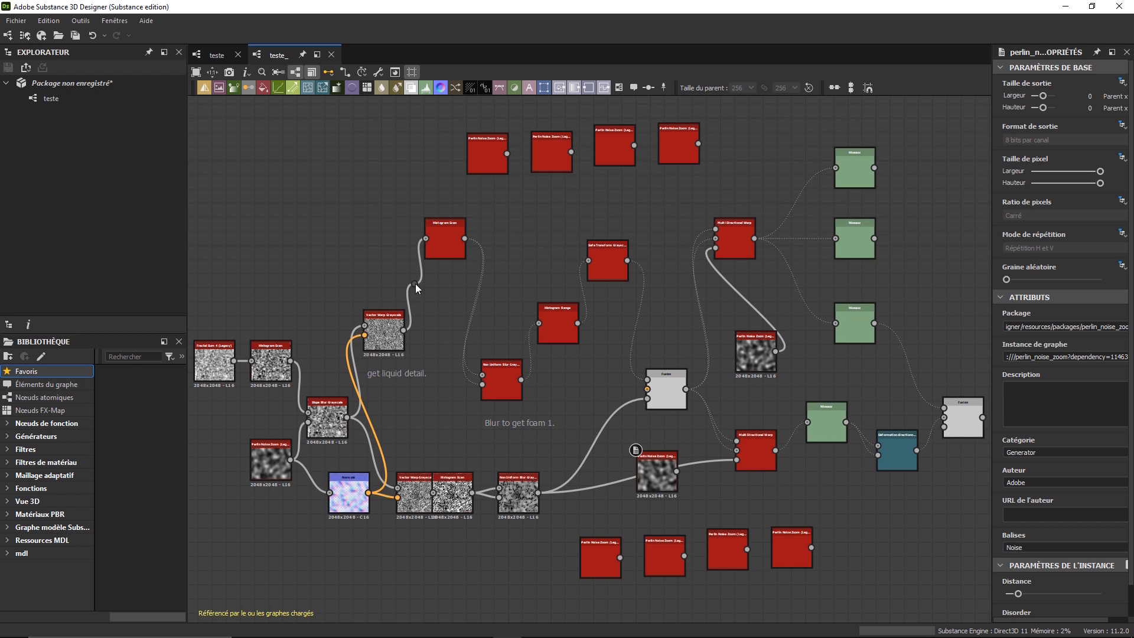
pyautogui.moveTo(416, 288); pyautogui.dragTo(285, 117)
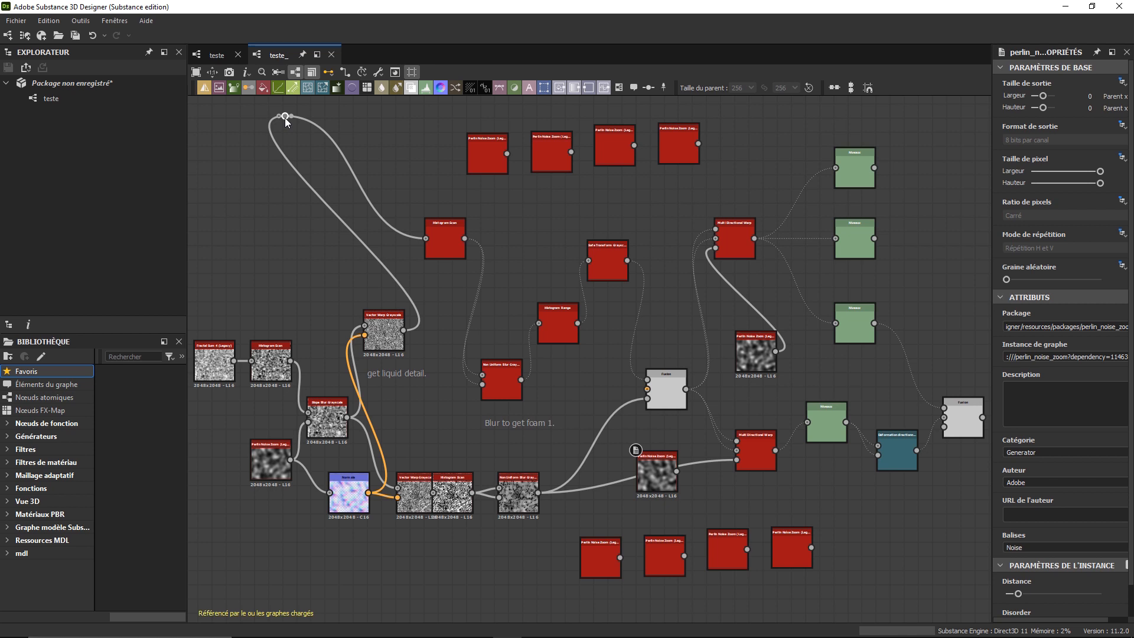
pyautogui.moveTo(286, 121); pyautogui.dragTo(264, 130)
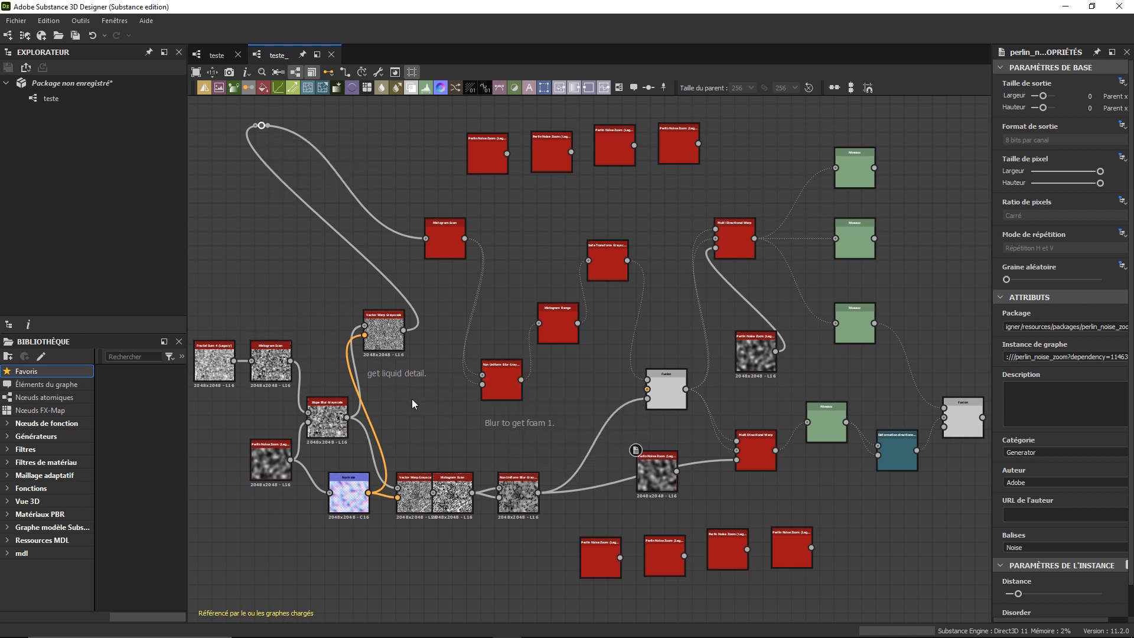
pyautogui.moveTo(262, 126)
pyautogui.mouseDown()
pyautogui.moveTo(312, 107)
pyautogui.moveTo(260, 123)
pyautogui.mouseUp()
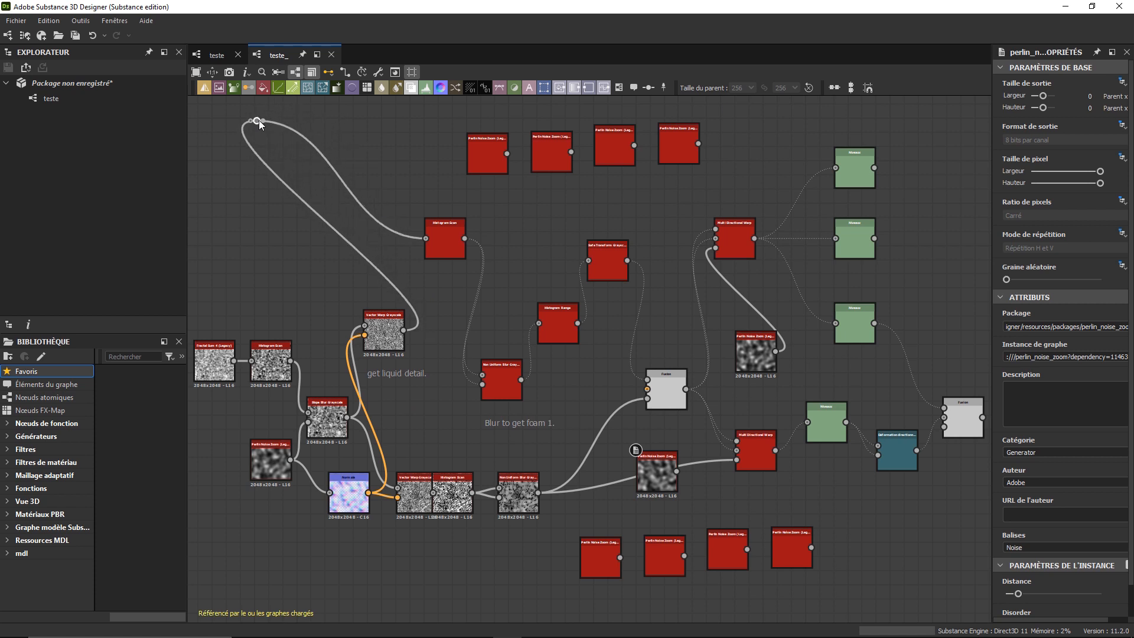